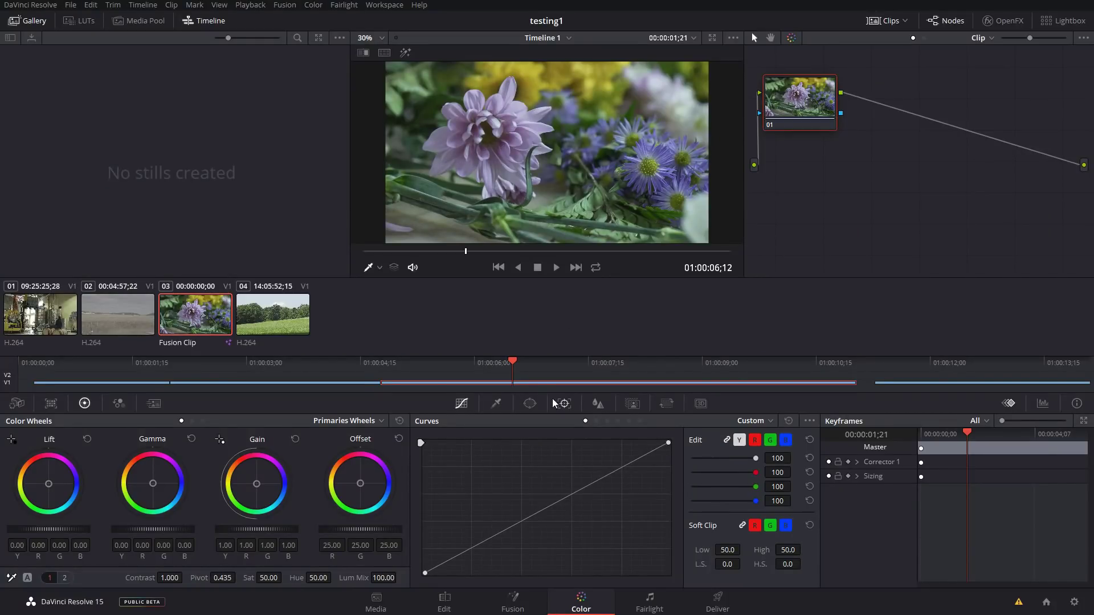
# Scrub the Color page mini timeline through the Fusion clip's transition
pyautogui.moveTo(528, 381); pyautogui.dragTo(780, 381)
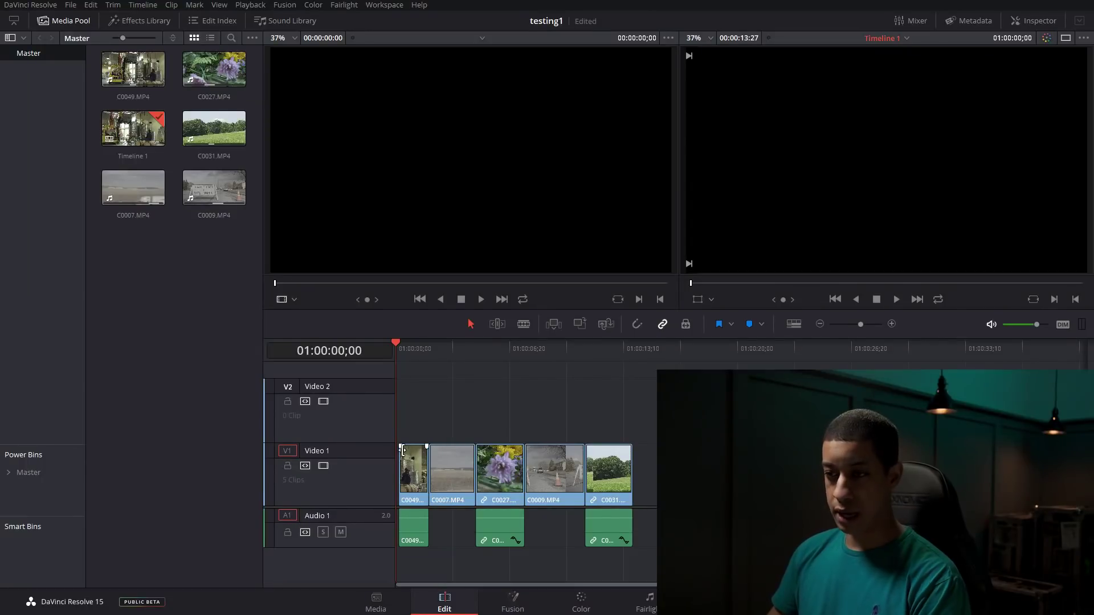
# Mute the Audio 1 track and play back briefly from the flower shot
pyautogui.moveTo(514, 353); pyautogui.dragTo(518, 355)
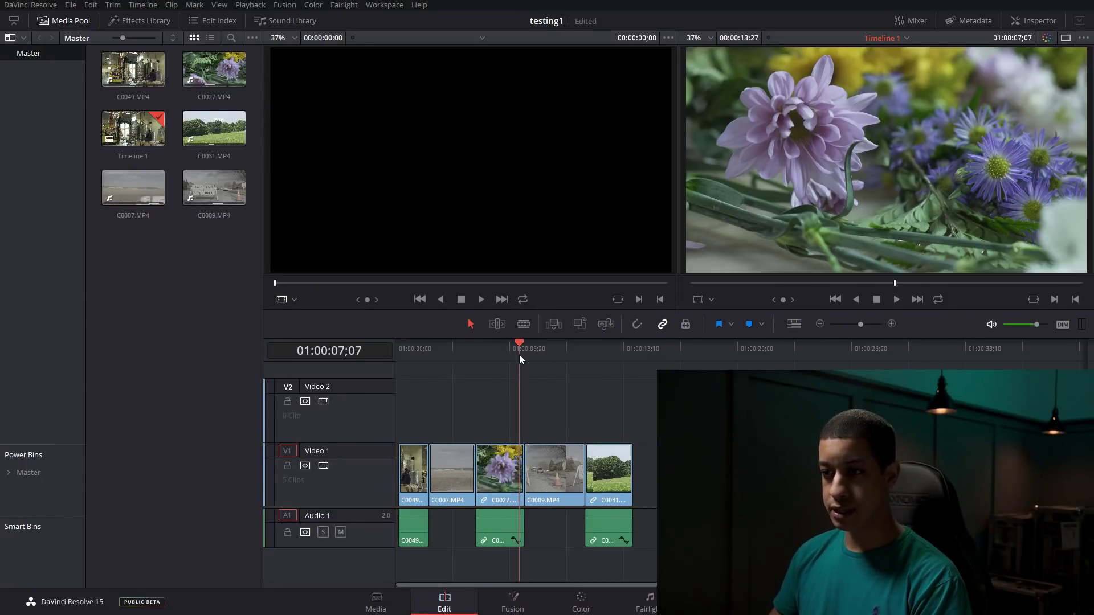
pyautogui.click(340, 532)
pyautogui.moveTo(500, 528)
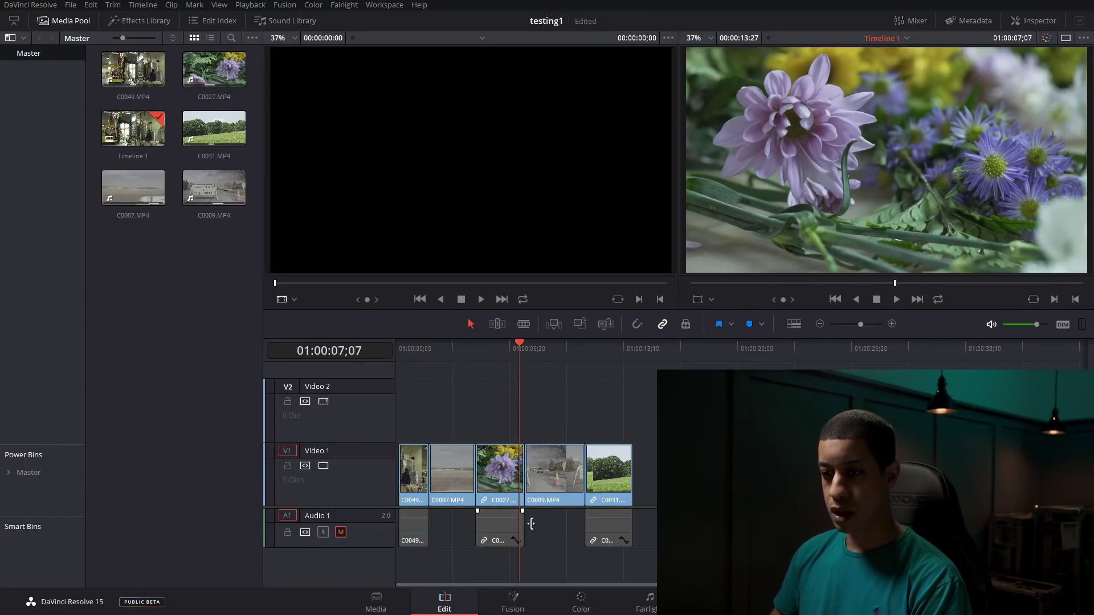
pyautogui.press('space')
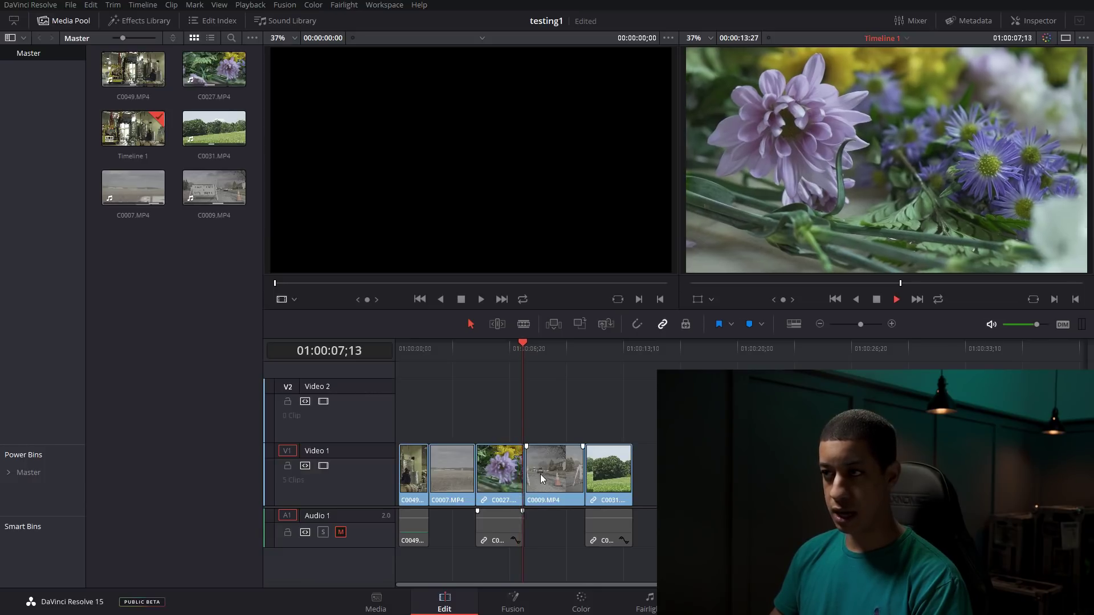
pyautogui.press('space')
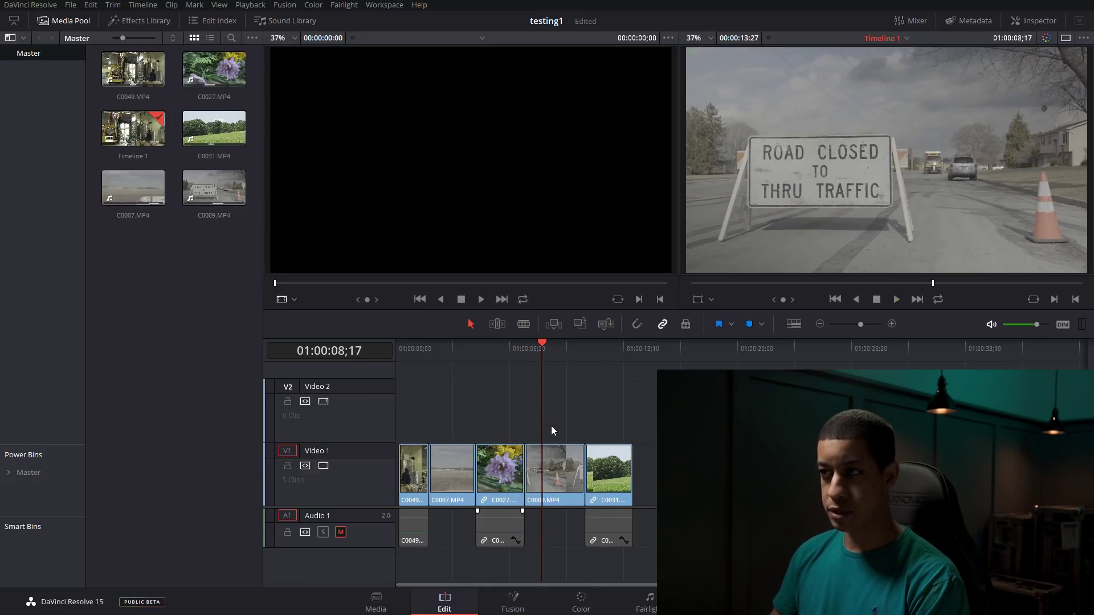
pyautogui.click(530, 357)
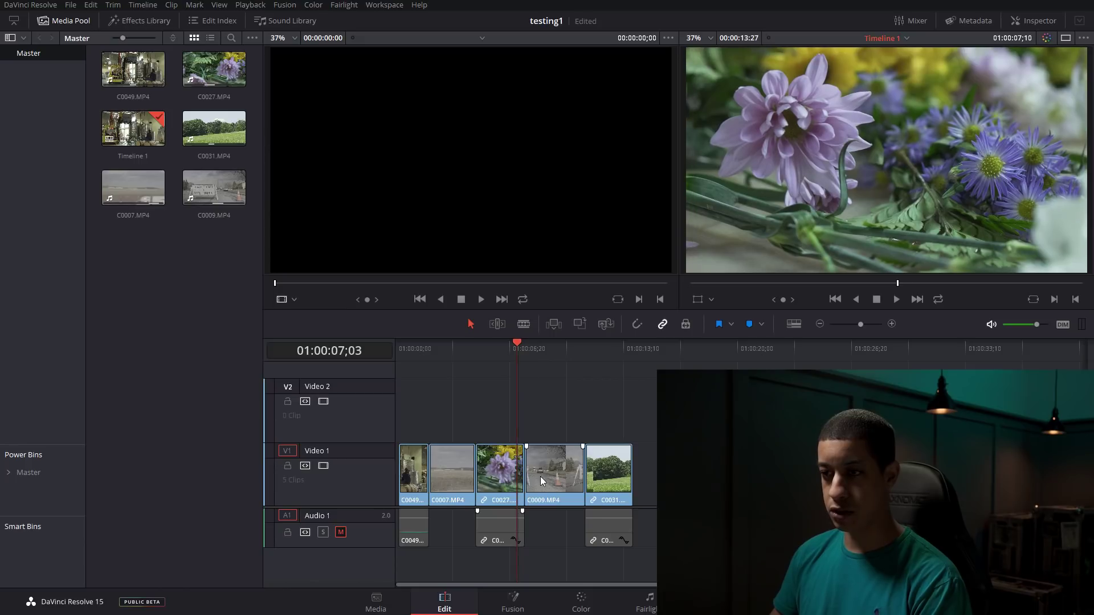
# Lift road-closed clip C0009 onto Video 2, nudged to overlap C0027's end
pyautogui.moveTo(542, 479); pyautogui.dragTo(536, 438)
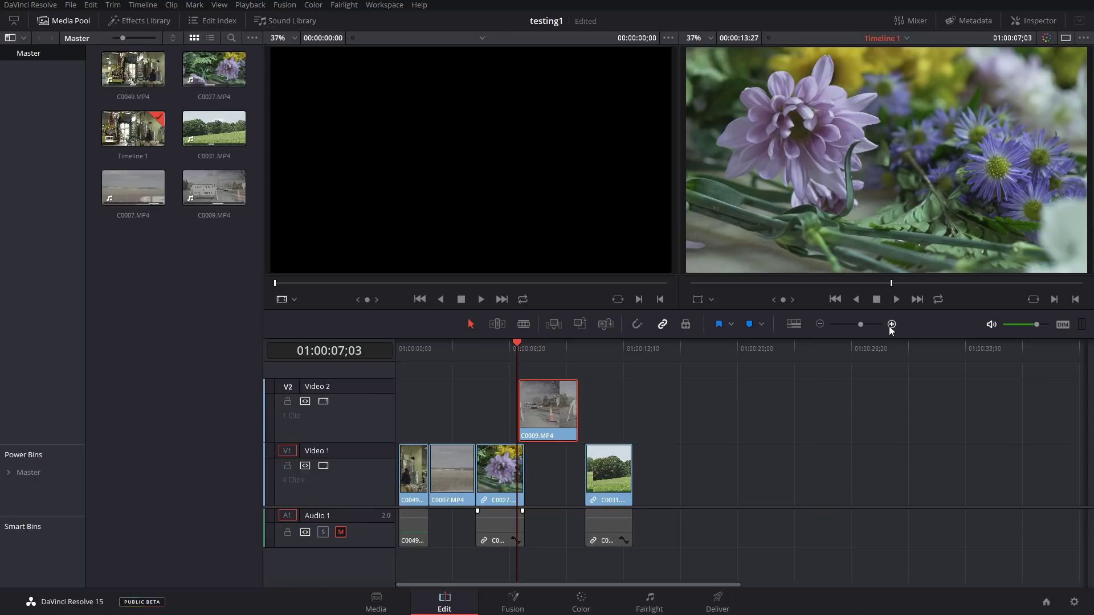
pyautogui.click(891, 326)
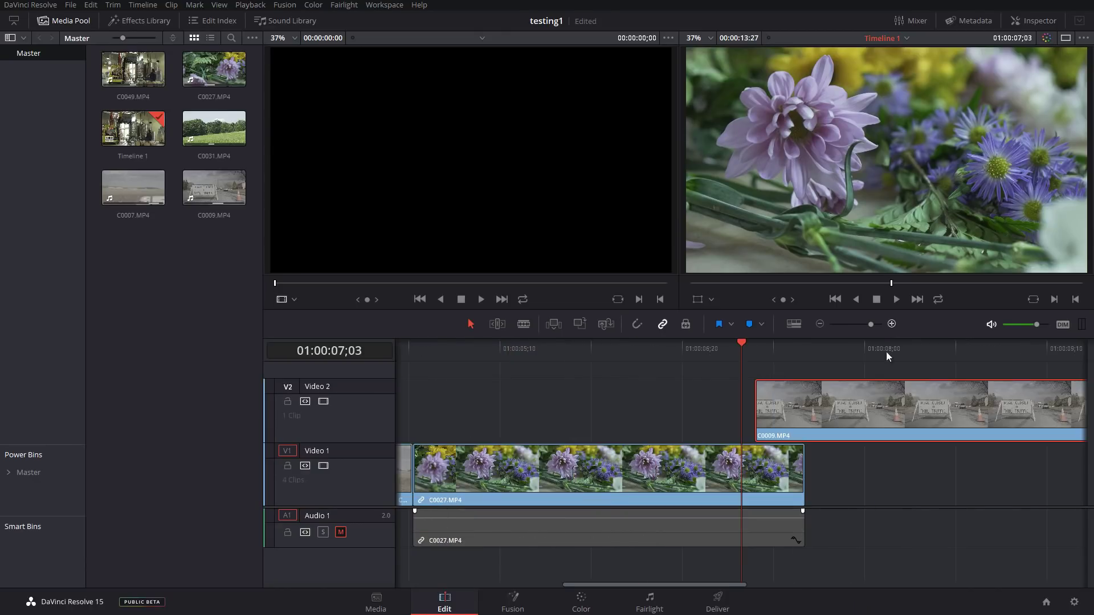
pyautogui.click(767, 352)
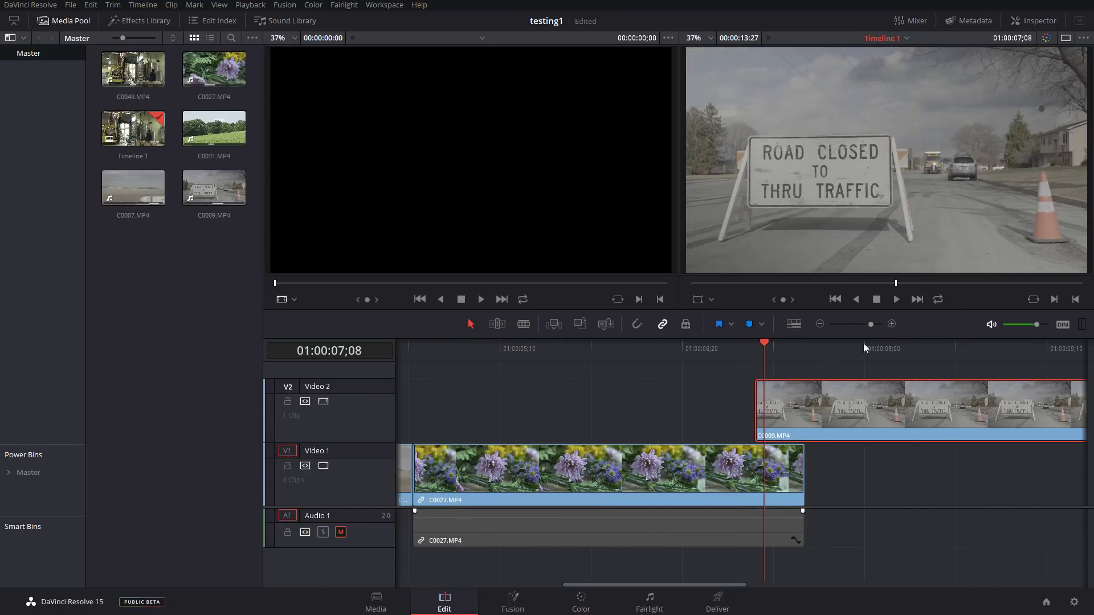
pyautogui.click(820, 324)
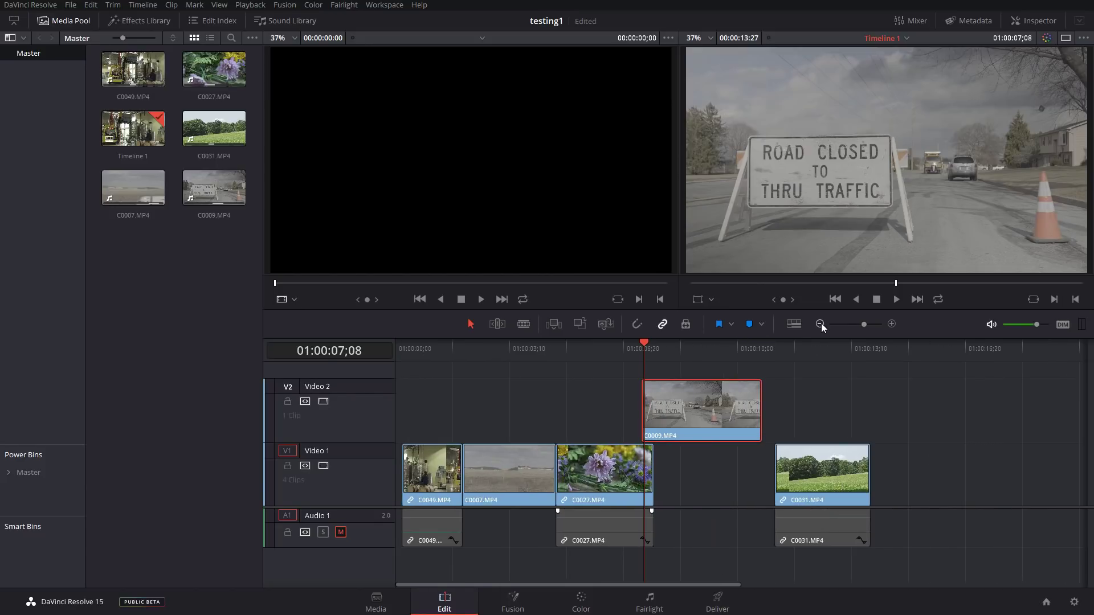
pyautogui.moveTo(708, 411)
pyautogui.moveTo(680, 437); pyautogui.dragTo(684, 436)
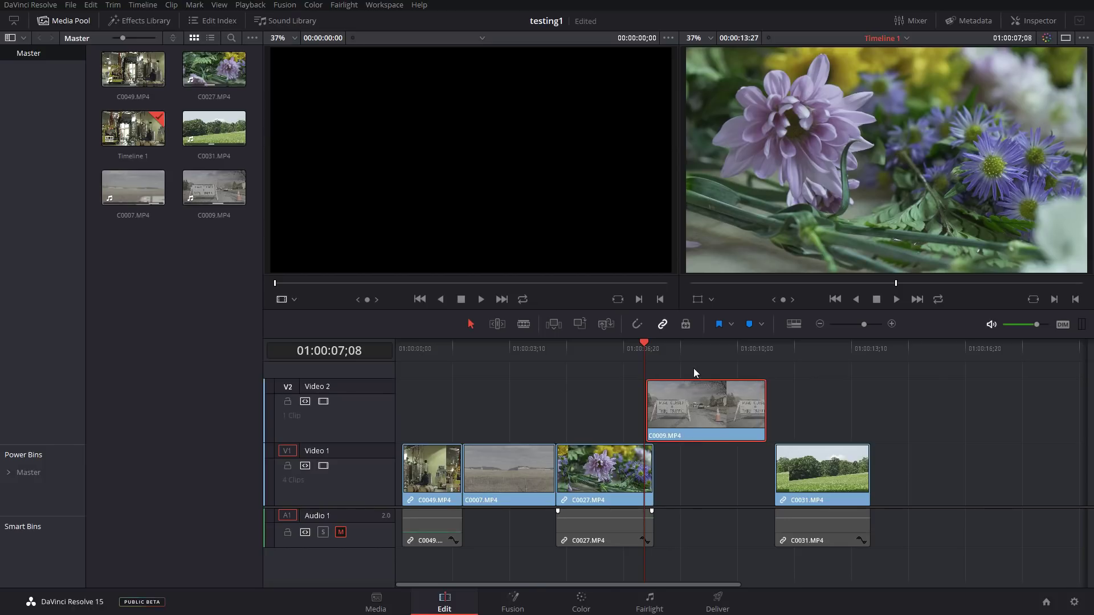
# Combine flower clip C0027 and road-closed clip C0009 into a new Fusion clip
pyautogui.keyDown('ctrl'); pyautogui.click(632, 467); pyautogui.keyUp('ctrl')
pyautogui.rightClick(696, 418)
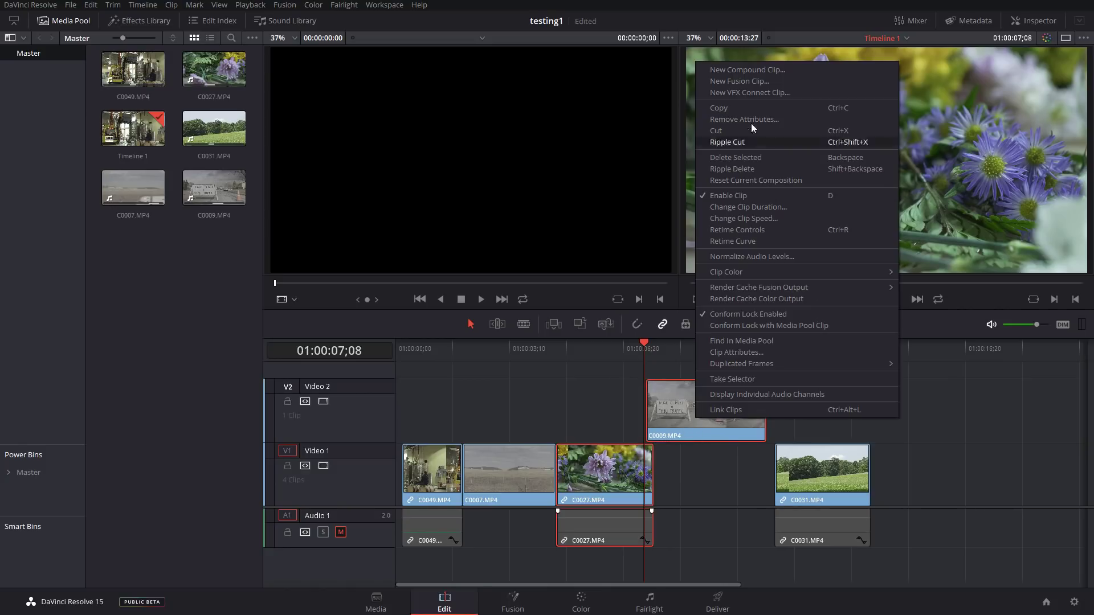
pyautogui.click(771, 80)
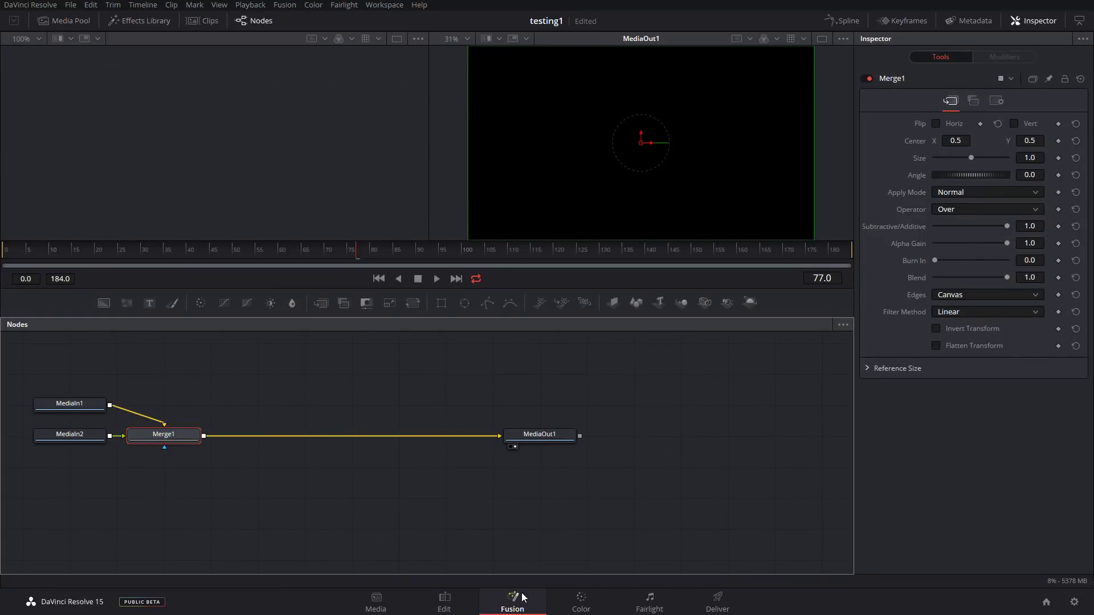
# Rearrange the MediaIn1, MediaIn2 and Merge1 nodes in the Fusion node graph
pyautogui.moveTo(46, 407); pyautogui.dragTo(64, 387)
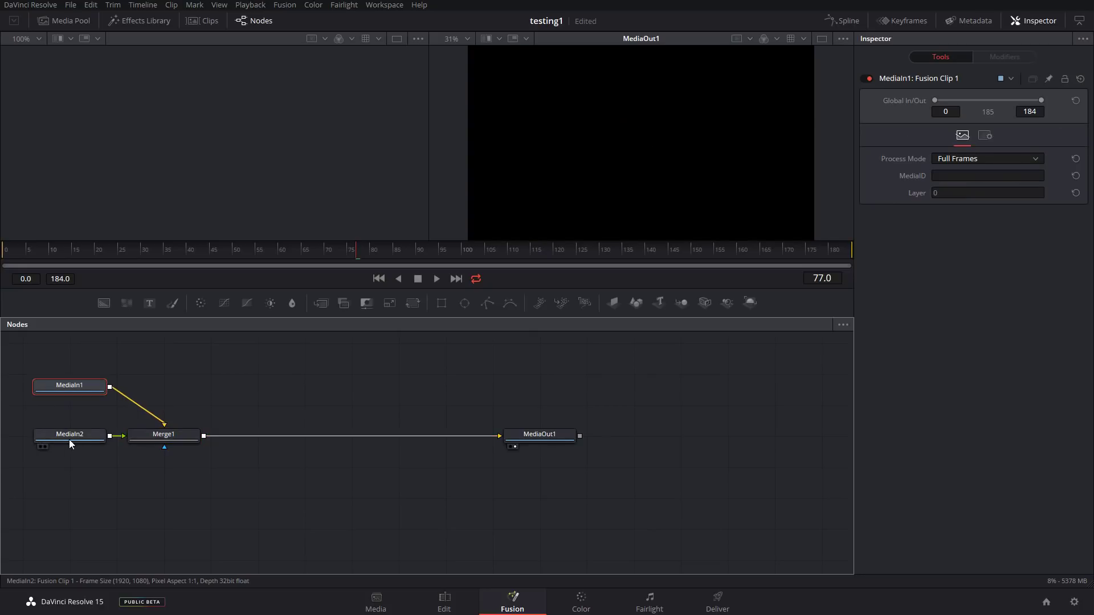
pyautogui.moveTo(65, 454); pyautogui.dragTo(67, 442)
pyautogui.moveTo(163, 434); pyautogui.dragTo(242, 435)
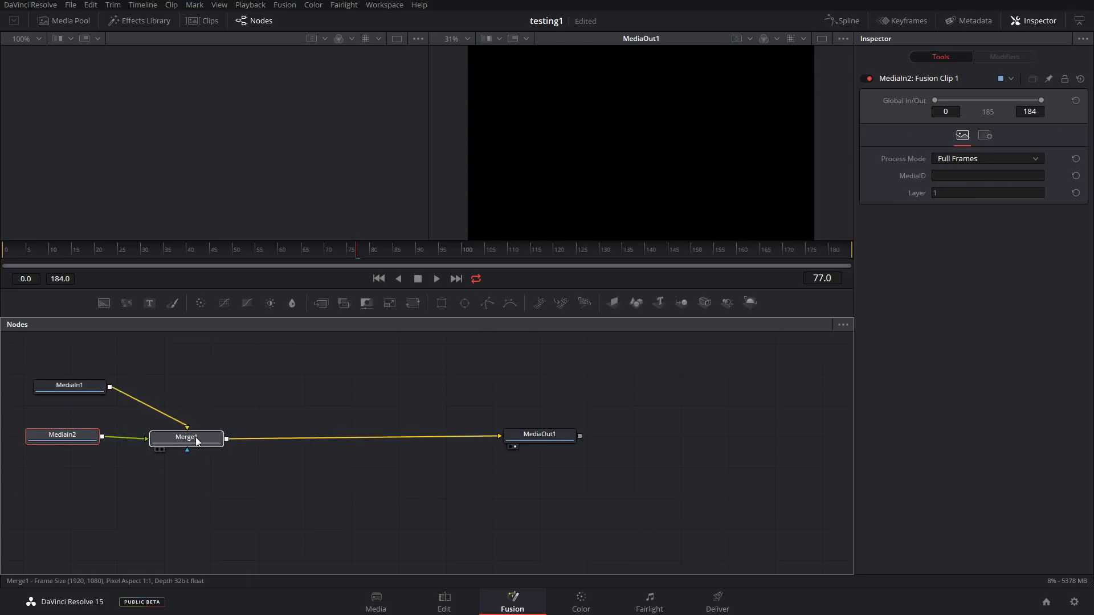
pyautogui.click(66, 389)
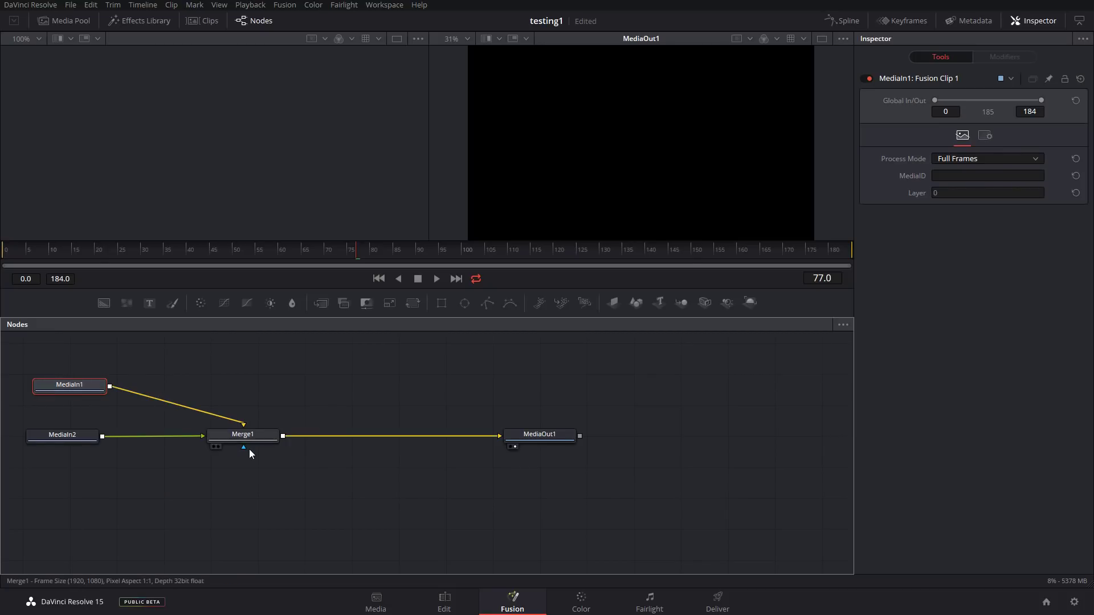
pyautogui.moveTo(250, 453); pyautogui.dragTo(258, 471)
# Paste in a green Background1 merged into the chain and view the MediaIn nodes
pyautogui.hotkey('ctrl', 'v')
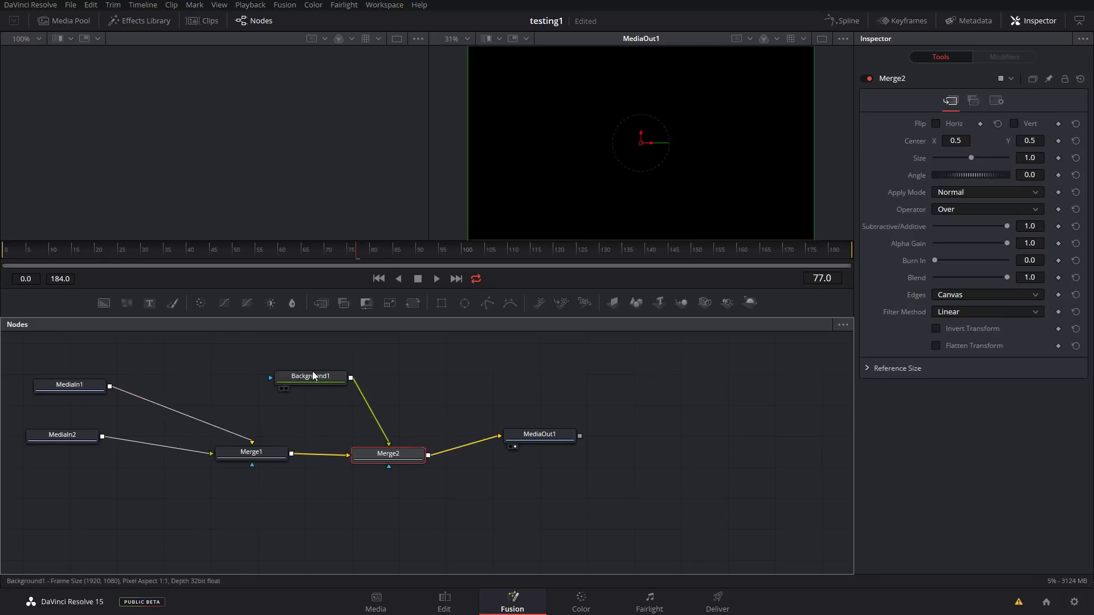
pyautogui.moveTo(314, 375); pyautogui.dragTo(371, 375)
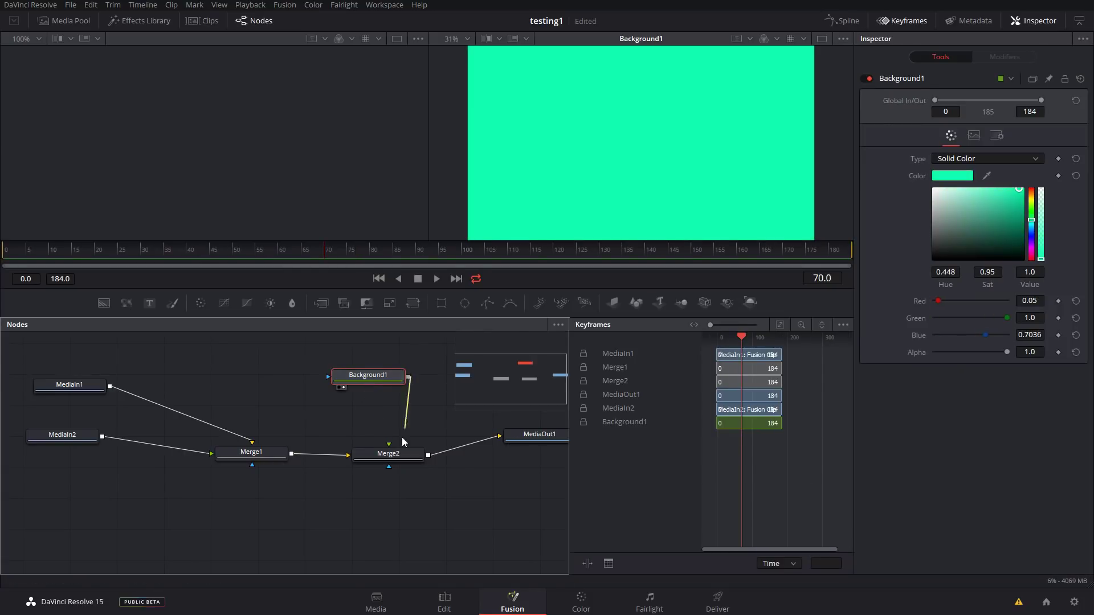
pyautogui.click(69, 385)
pyautogui.press('1')
pyautogui.click(62, 435)
pyautogui.press('1')
# Replace Merge1 with a Composite Dissolve node wired from MediaIn1 into Merge2
pyautogui.rightClick(250, 390)
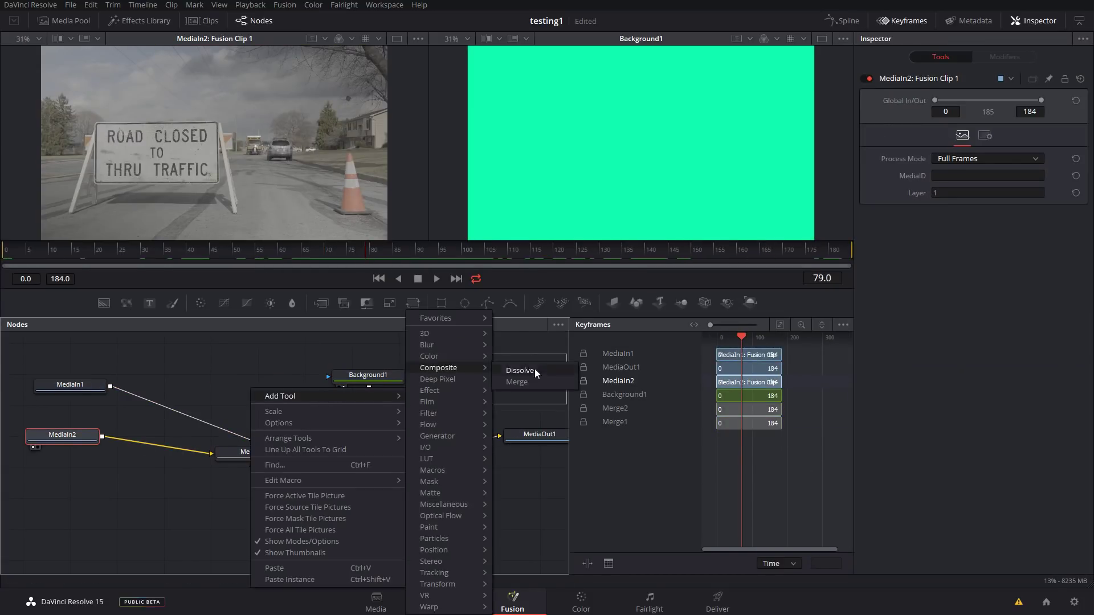
pyautogui.click(520, 371)
pyautogui.press('Delete')
pyautogui.moveTo(251, 386); pyautogui.dragTo(264, 460)
pyautogui.click(70, 385)
pyautogui.press('1')
pyautogui.click(383, 455)
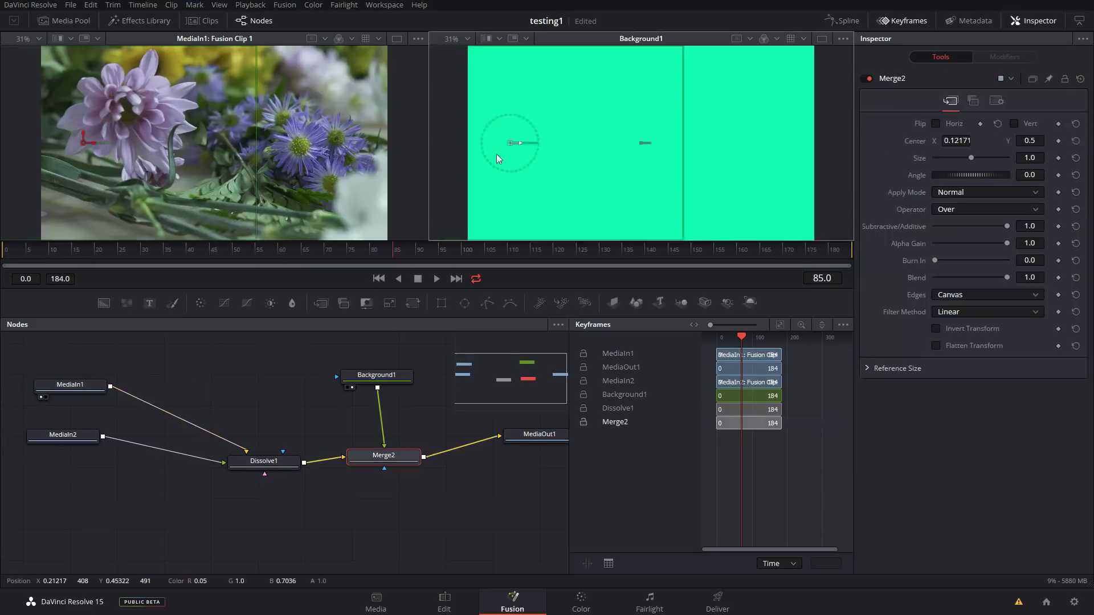
# Add a Rectangle mask to Background1 and keyframe its Center X from frame 45
pyautogui.click(393, 375)
pyautogui.click(441, 302)
pyautogui.click(212, 257)
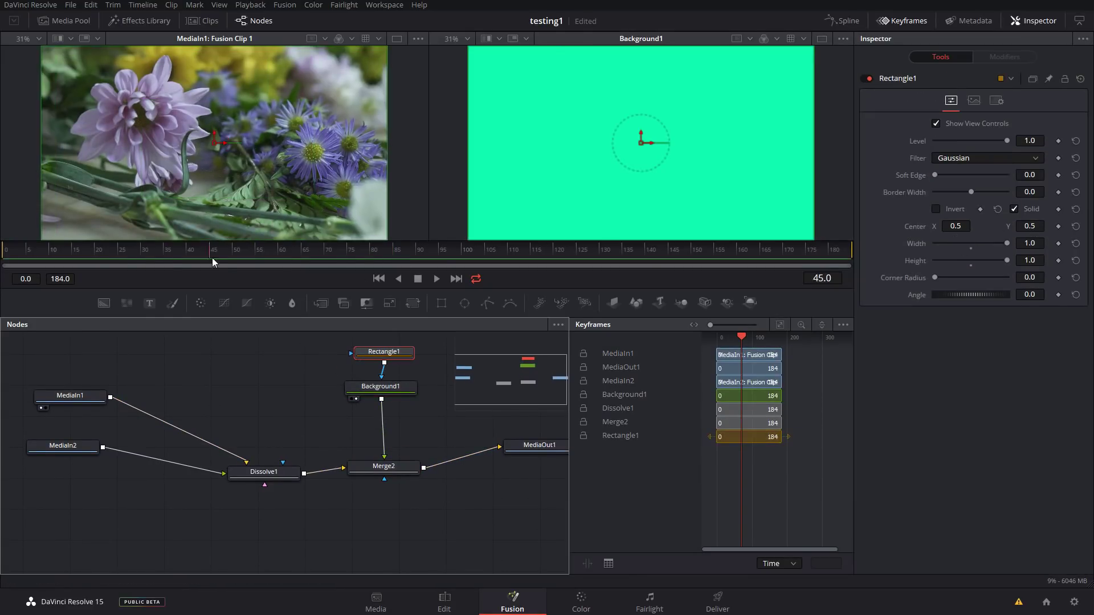
pyautogui.moveTo(211, 258); pyautogui.dragTo(398, 258)
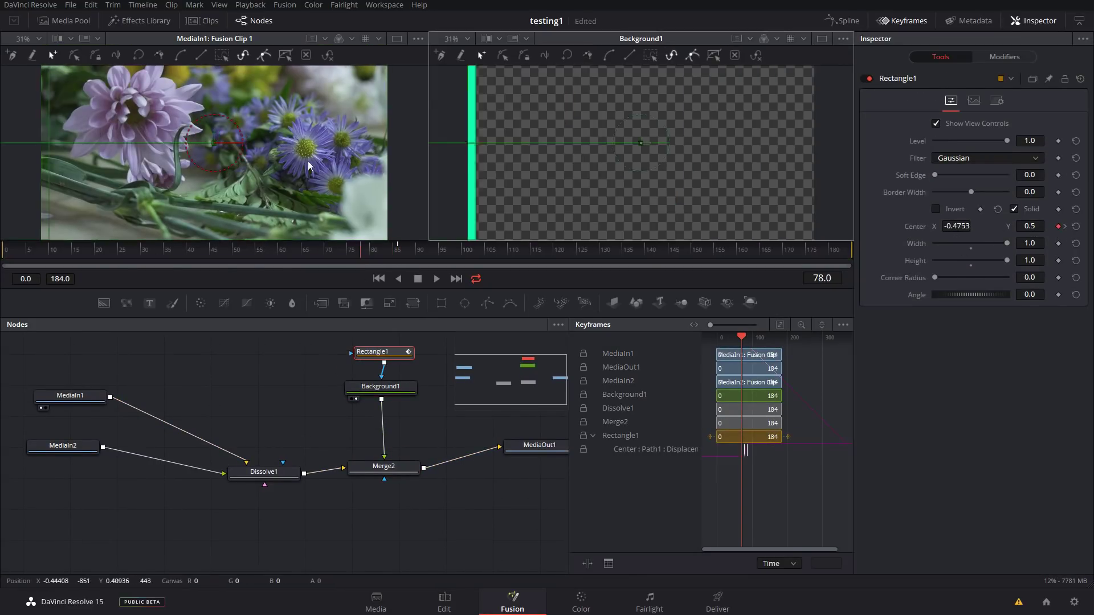
pyautogui.click(385, 466)
pyautogui.press('1')
pyautogui.click(405, 258)
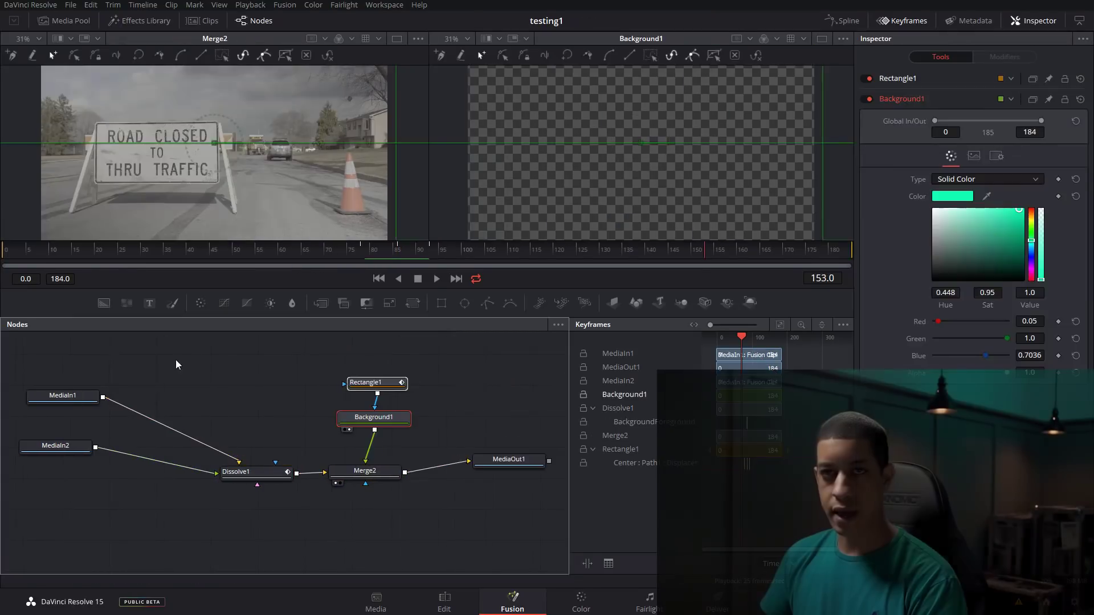
# Scrub back to the flower shot, play the composite, then stop playback
pyautogui.moveTo(374, 269); pyautogui.dragTo(192, 267)
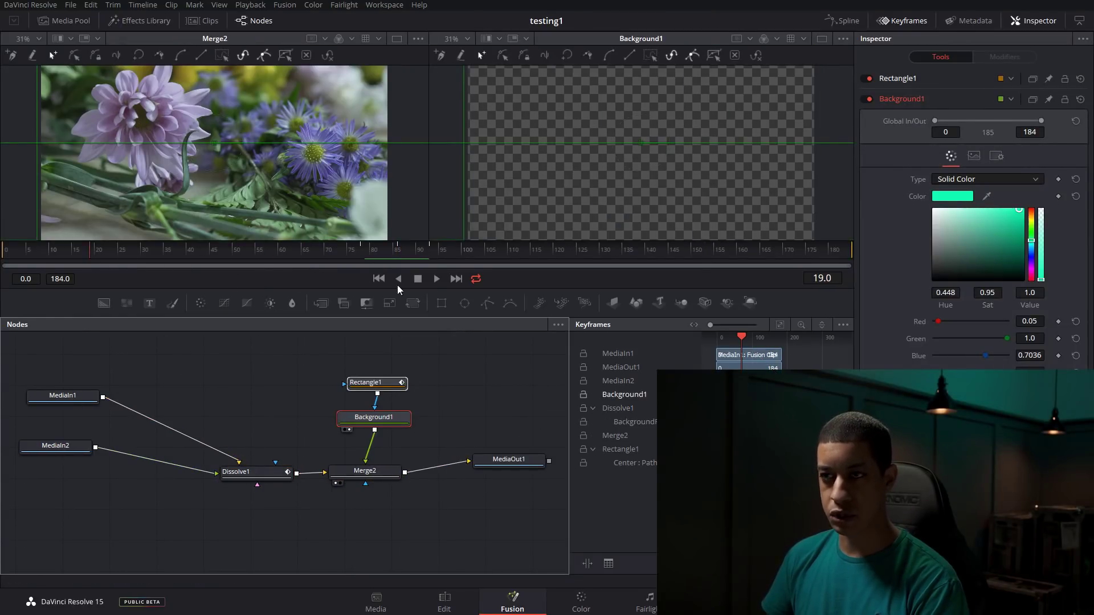
pyautogui.click(435, 281)
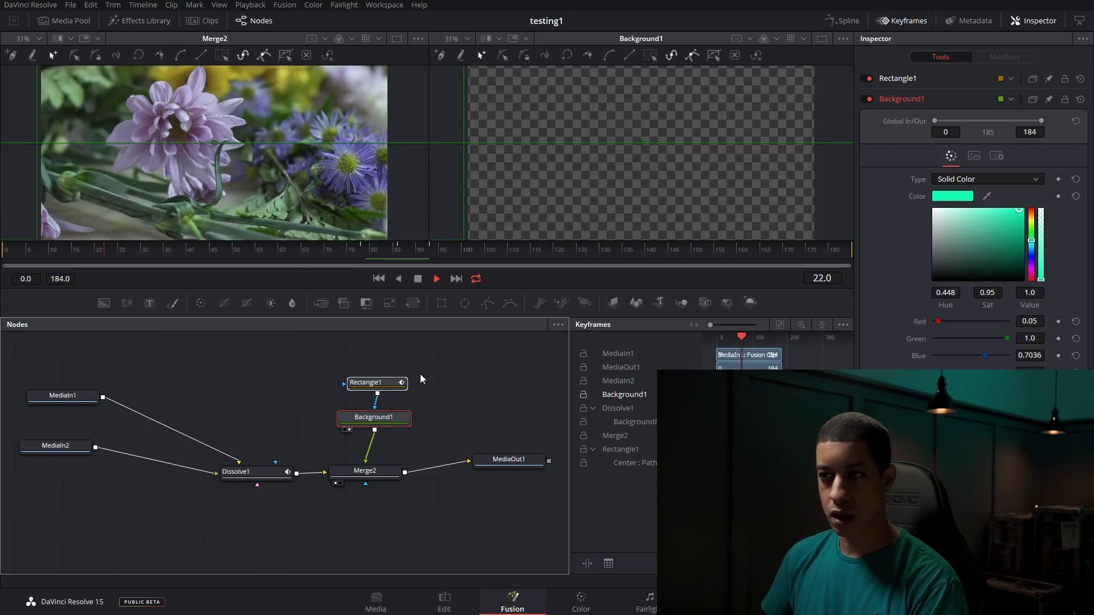
pyautogui.press('space')
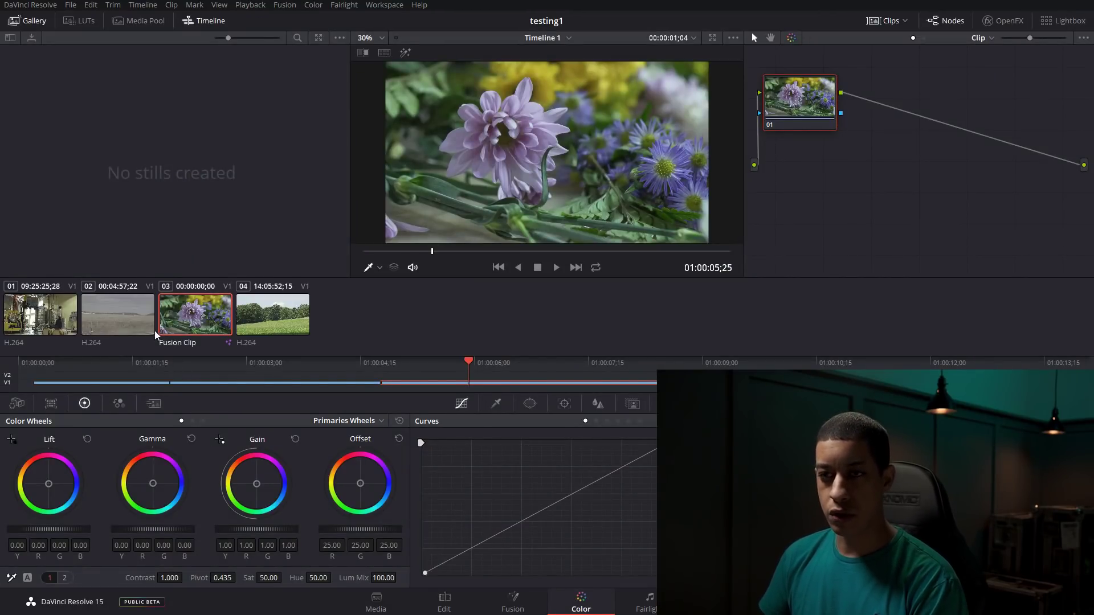
pyautogui.click(43, 317)
pyautogui.click(100, 317)
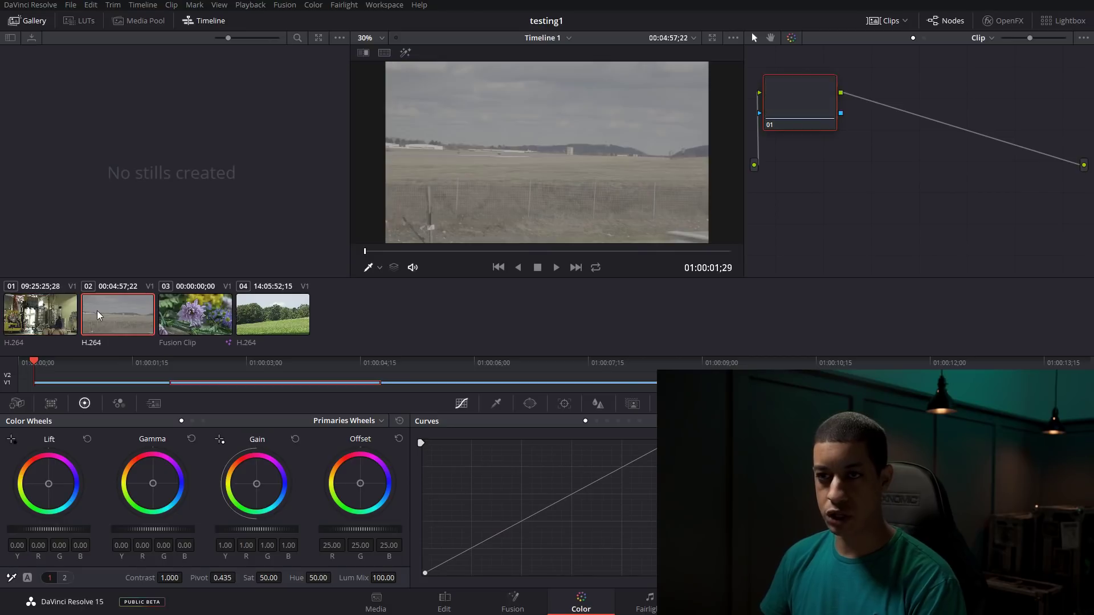
pyautogui.click(174, 326)
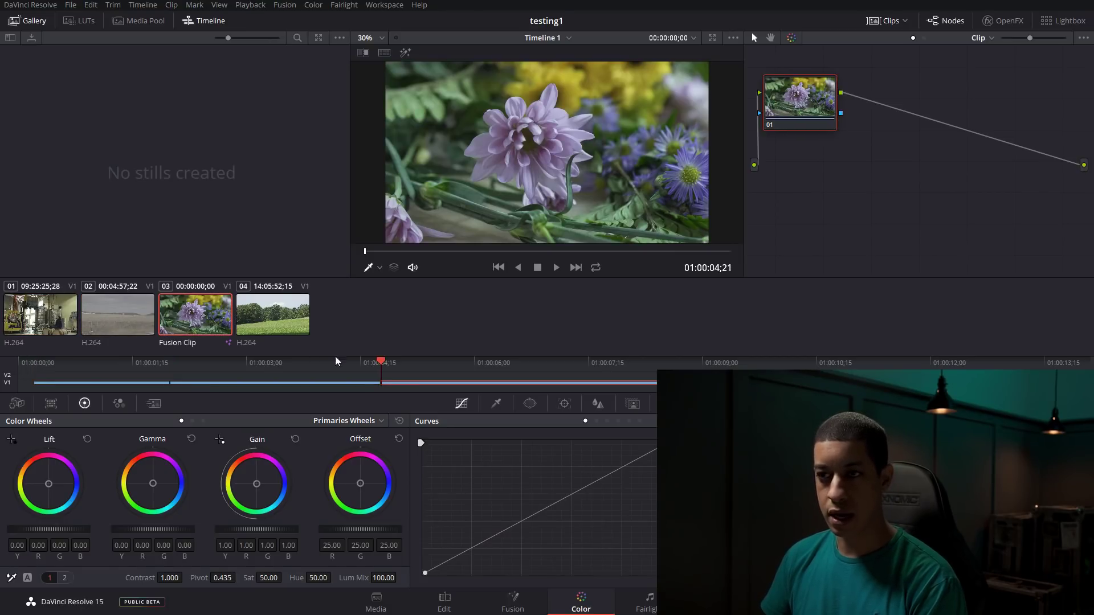
pyautogui.moveTo(384, 372); pyautogui.dragTo(767, 369)
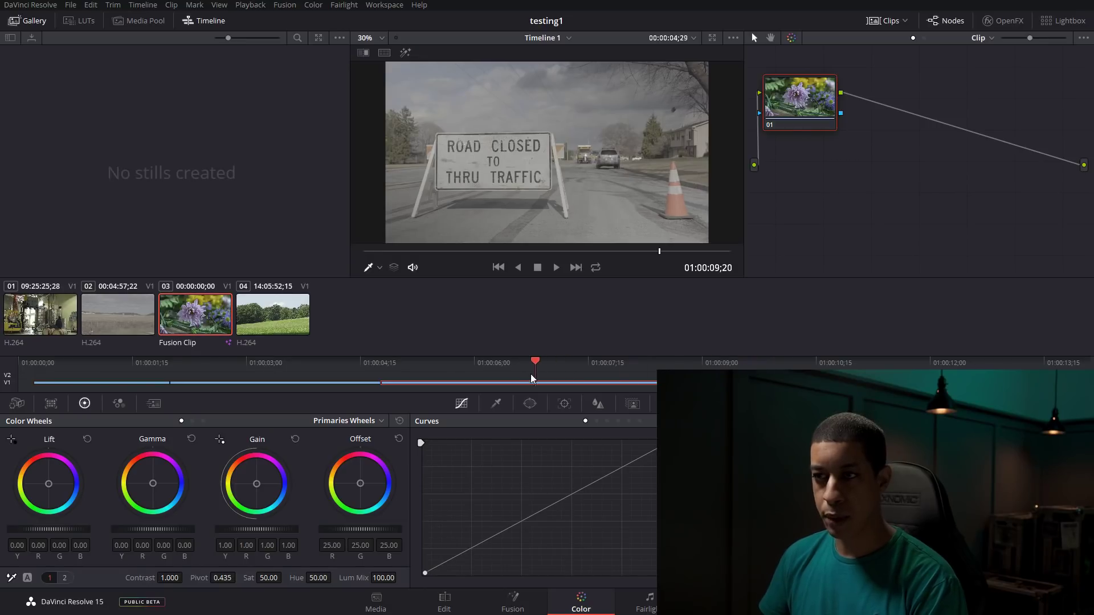
pyautogui.moveTo(531, 378); pyautogui.dragTo(513, 378)
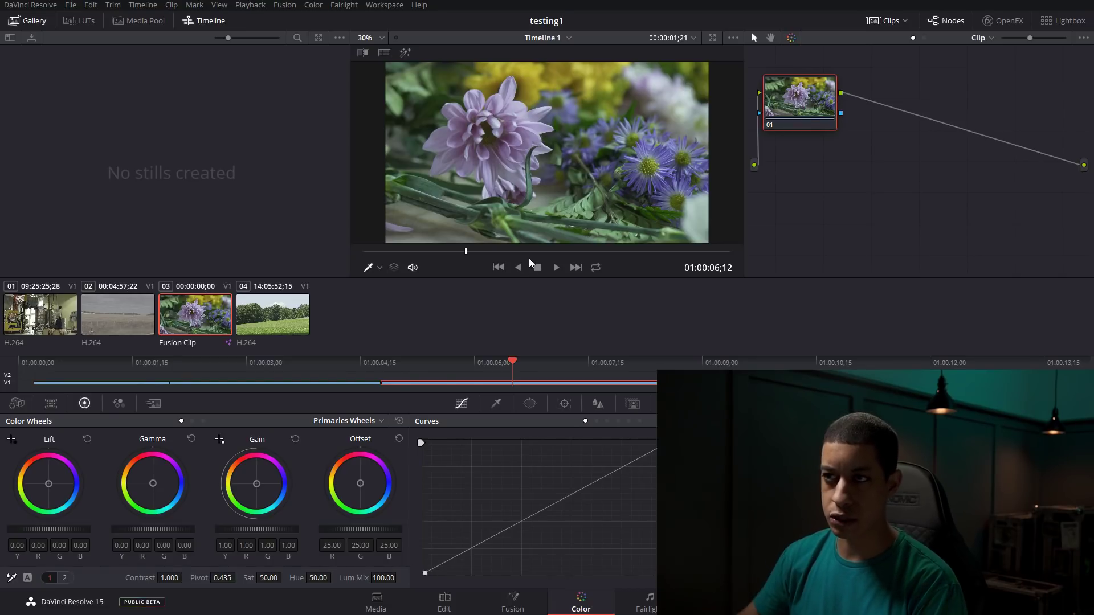
pyautogui.press('space')
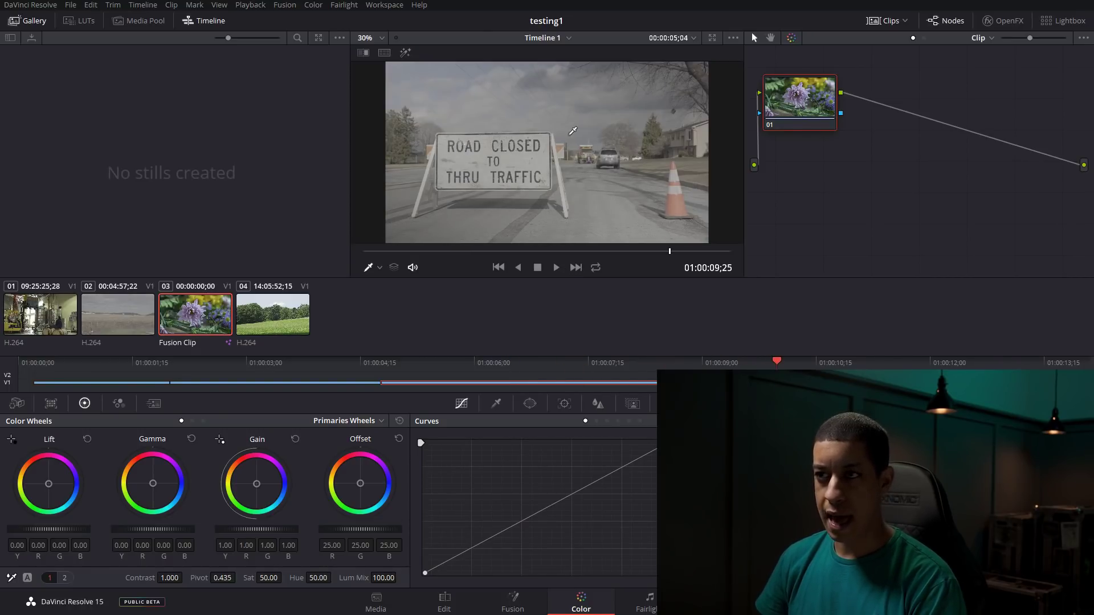
pyautogui.moveTo(776, 363); pyautogui.dragTo(587, 376)
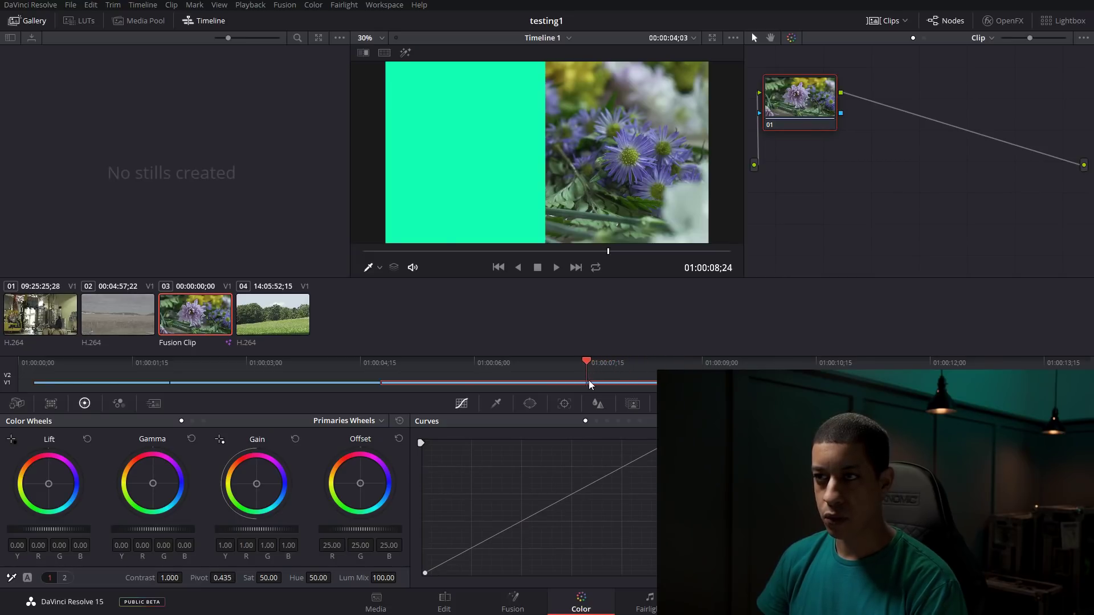
pyautogui.moveTo(817, 99); pyautogui.dragTo(831, 118)
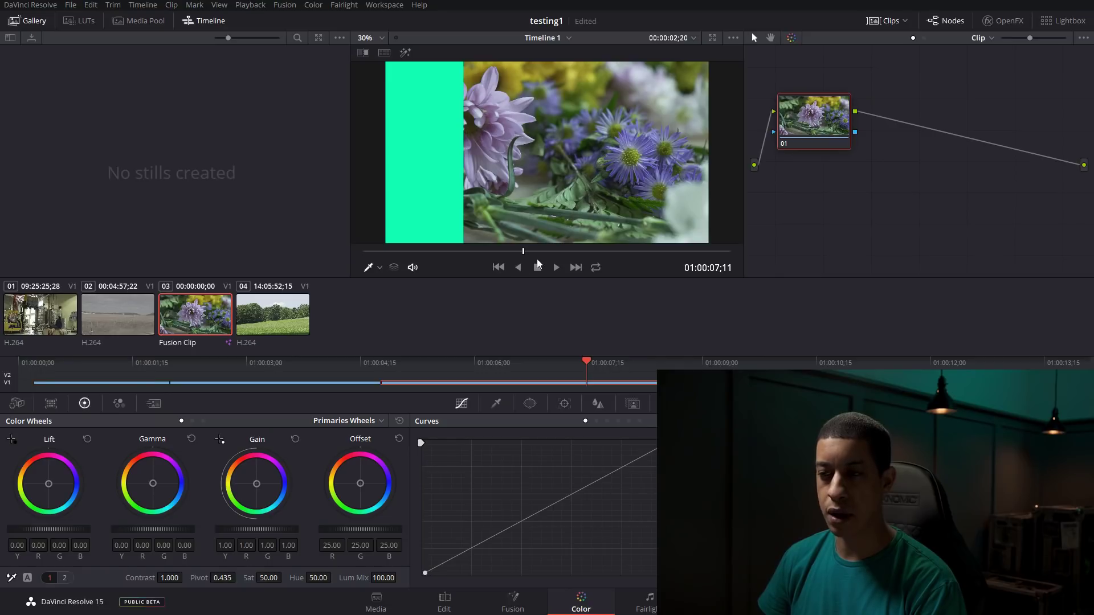
pyautogui.click(516, 254)
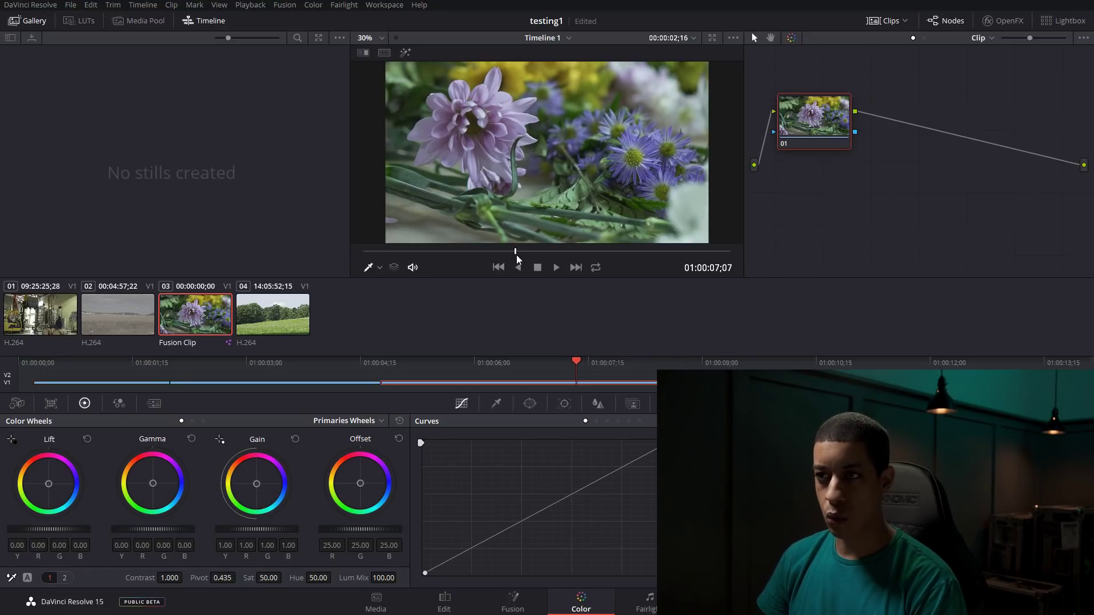
pyautogui.press('space')
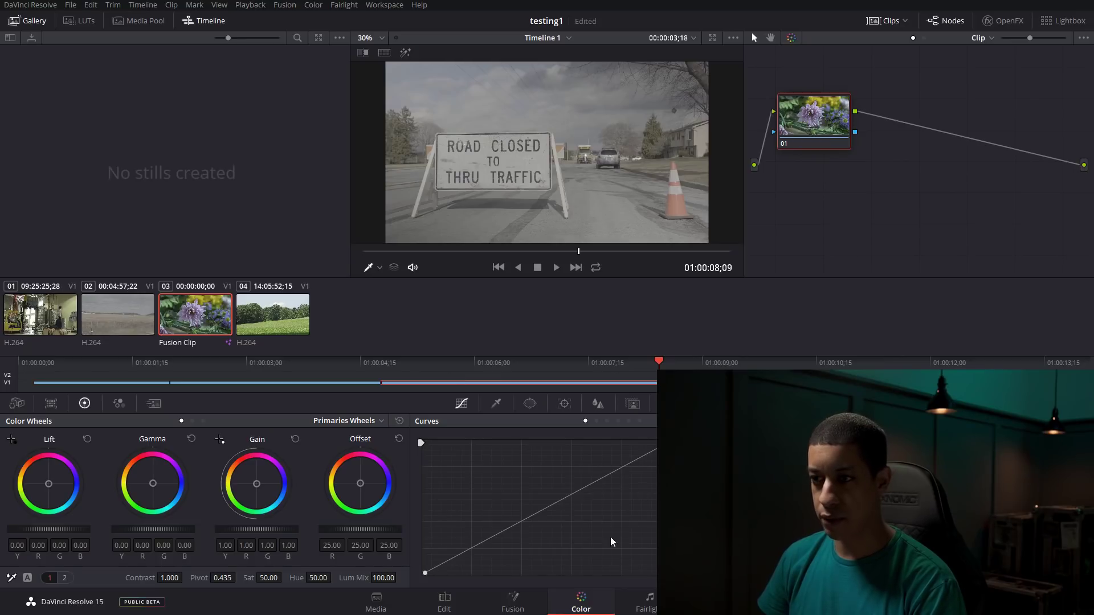
# Push the Fusion clip's Offset toward blue, reset it, and return to Edit
pyautogui.moveTo(369, 485); pyautogui.dragTo(391, 490)
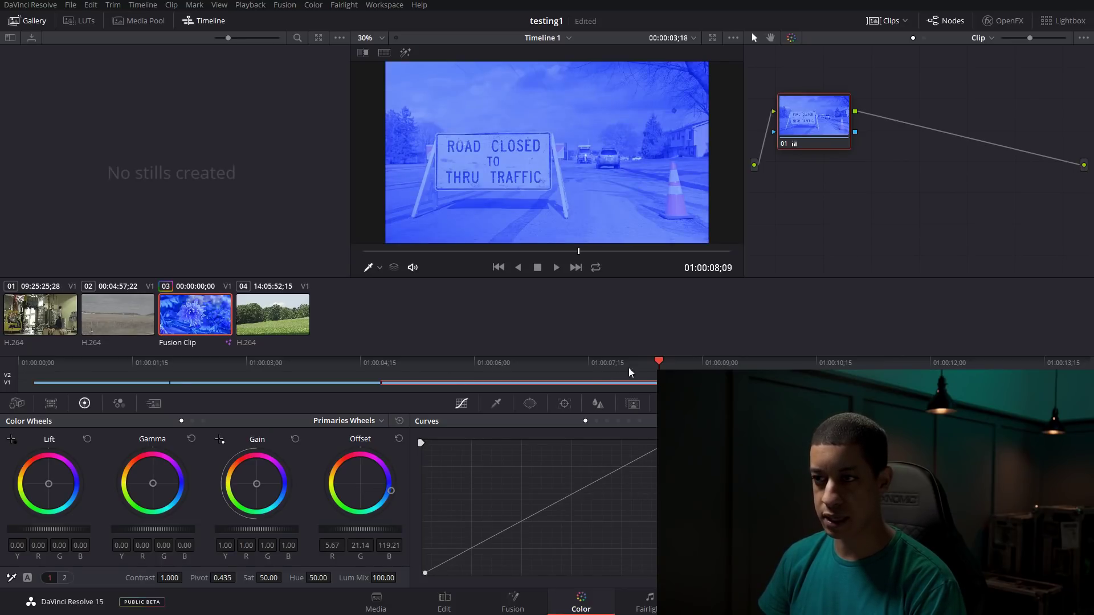
pyautogui.moveTo(575, 370); pyautogui.dragTo(612, 373)
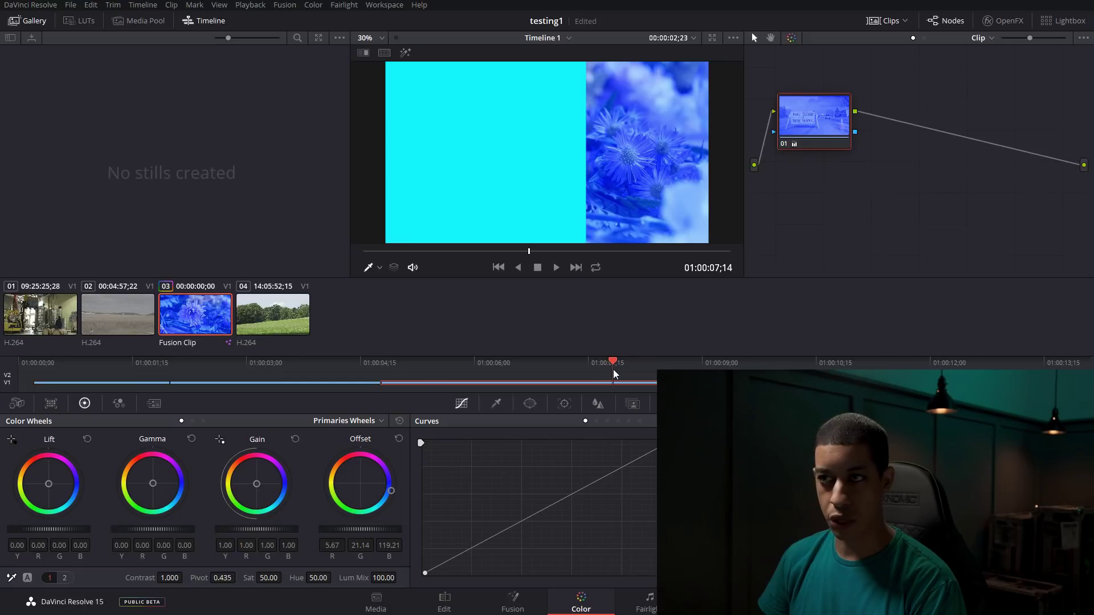
pyautogui.click(399, 439)
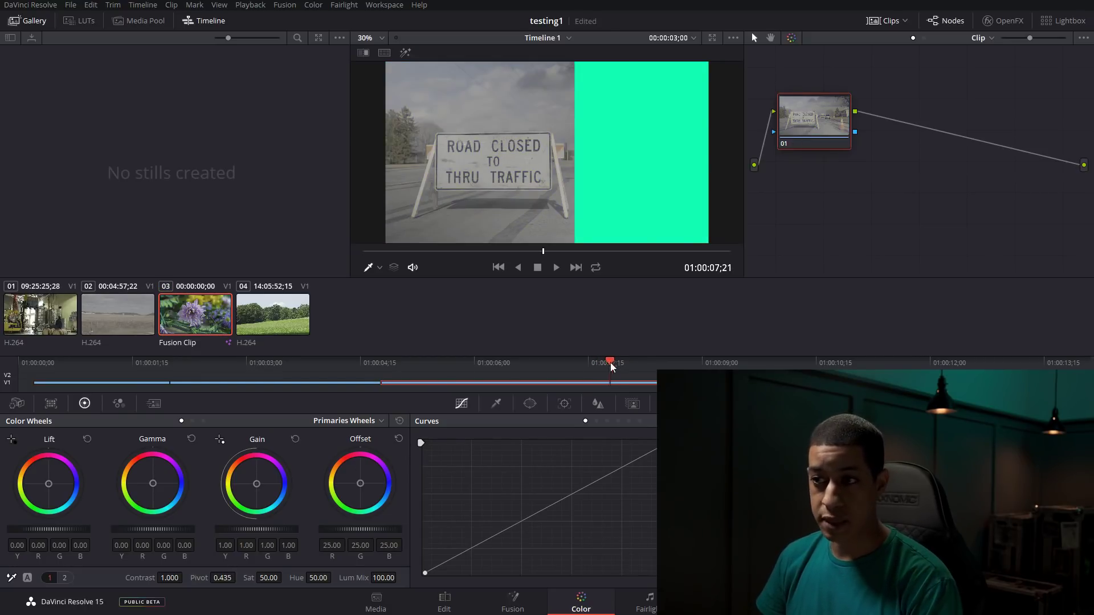
pyautogui.moveTo(611, 364); pyautogui.dragTo(599, 363)
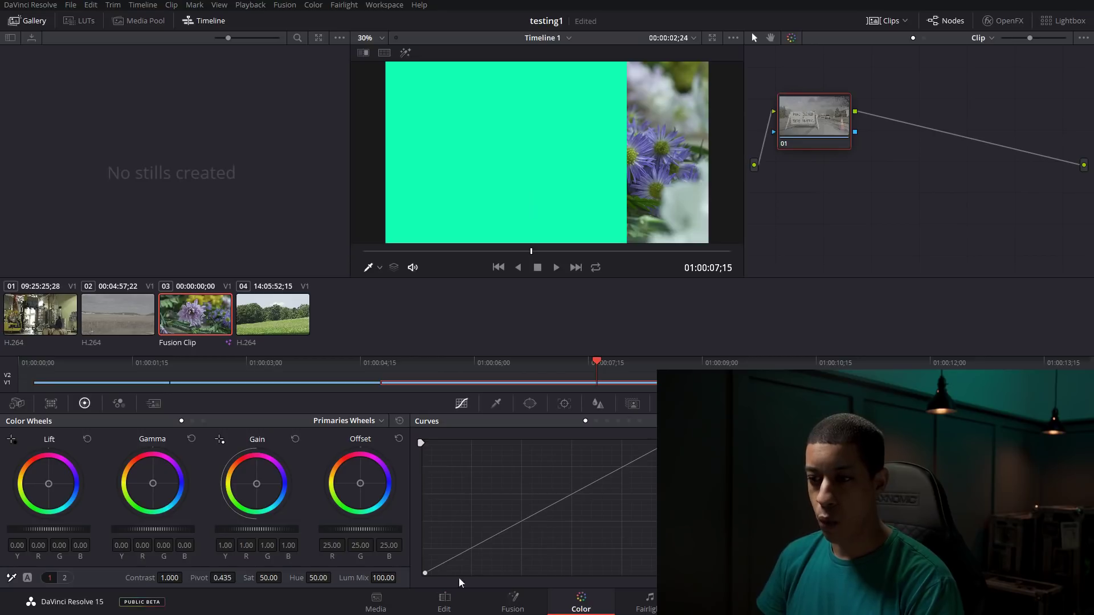
pyautogui.click(443, 602)
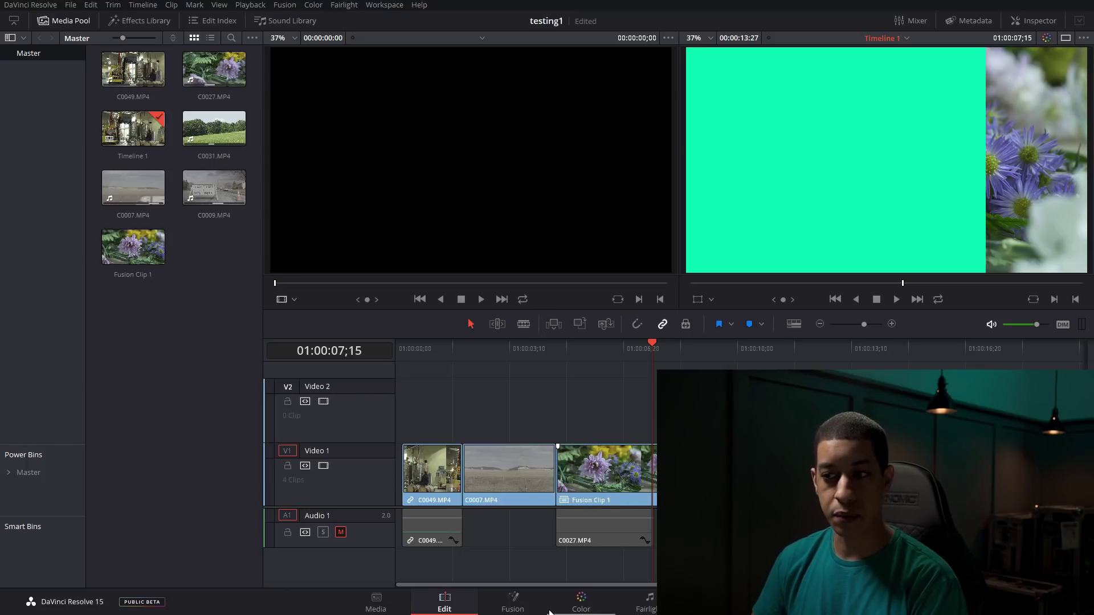
pyautogui.doubleClick(132, 246)
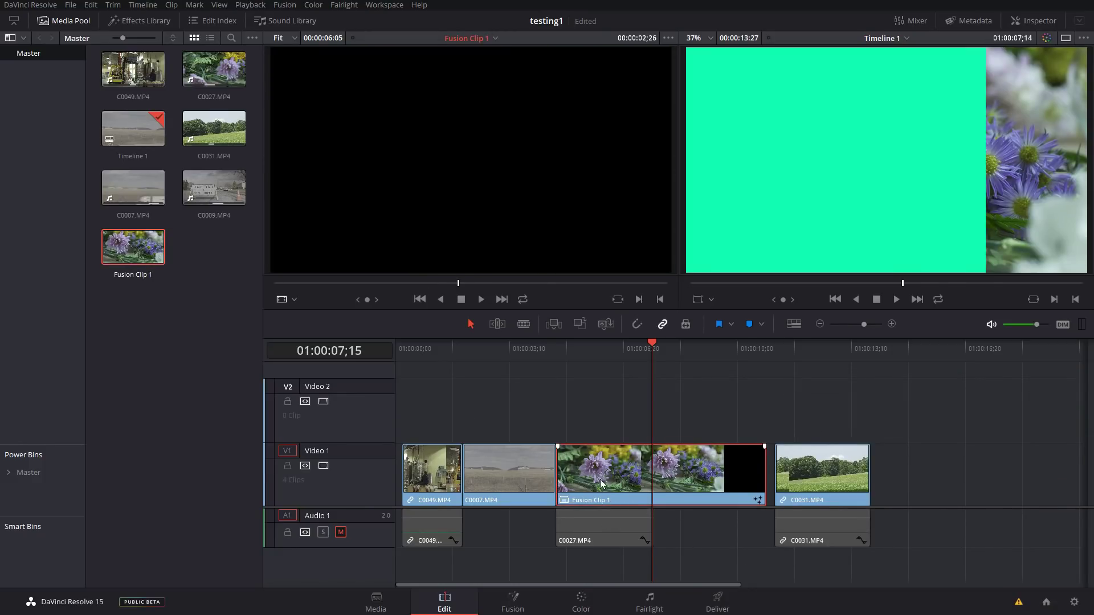
pyautogui.click(642, 348)
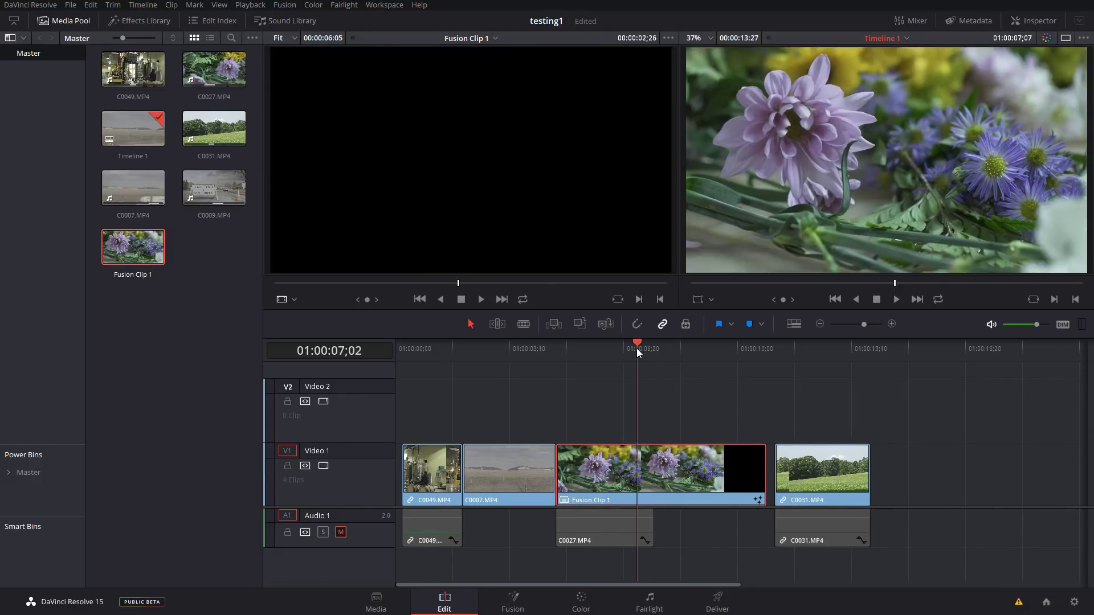
pyautogui.rightClick(598, 481)
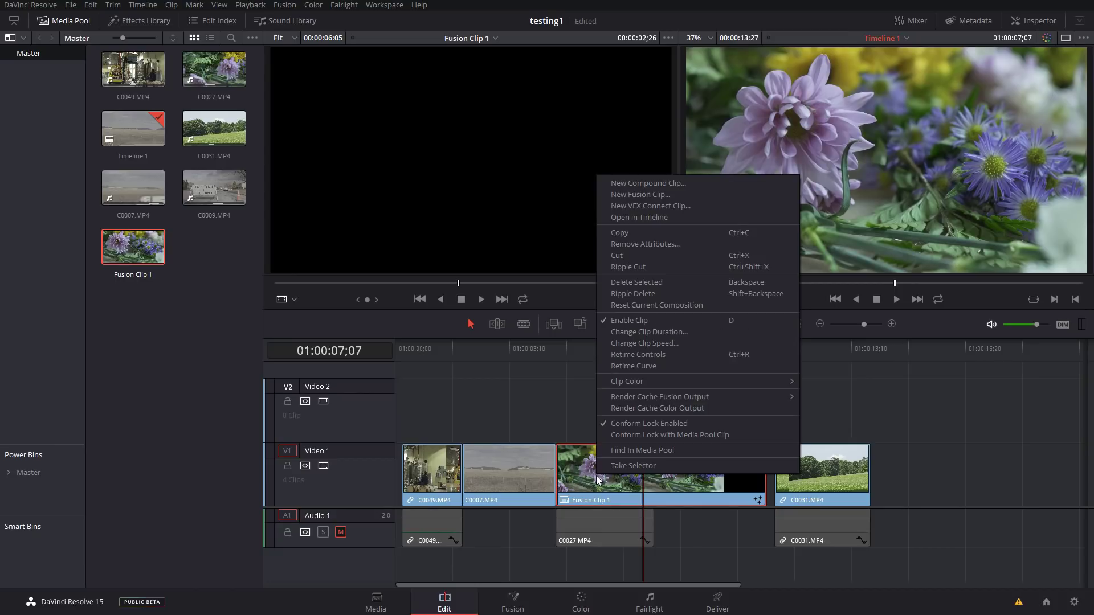
pyautogui.click(641, 217)
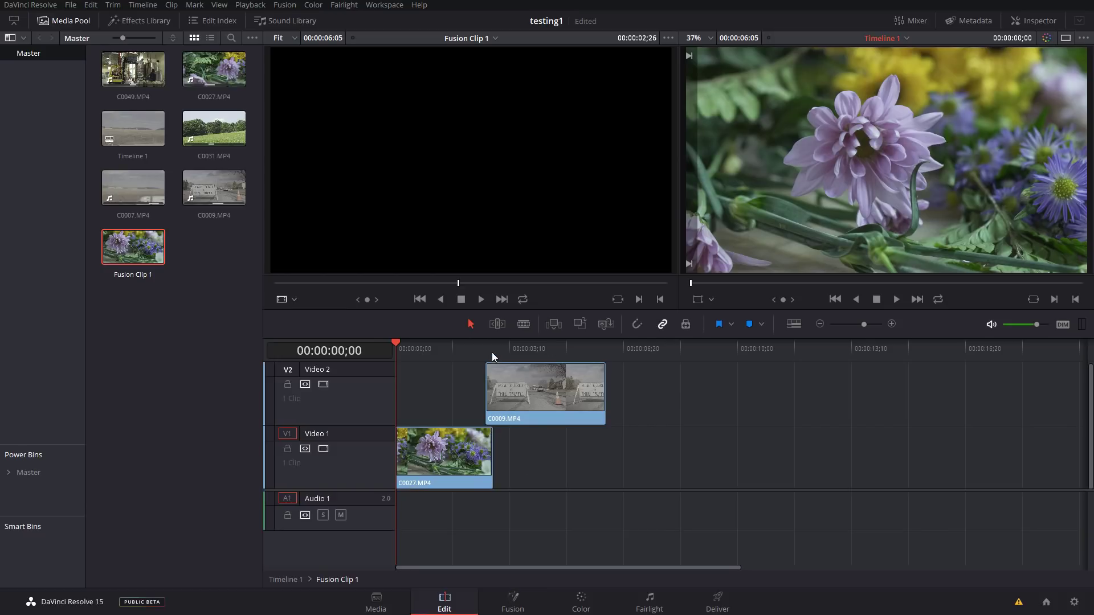
pyautogui.click(534, 358)
pyautogui.moveTo(533, 347); pyautogui.dragTo(477, 347)
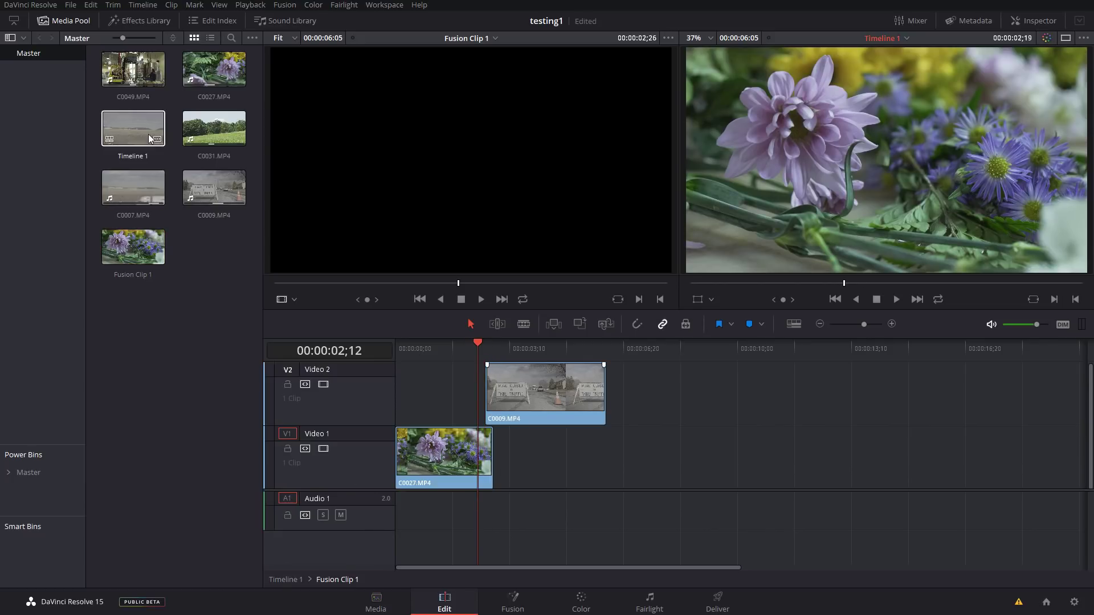
pyautogui.doubleClick(137, 127)
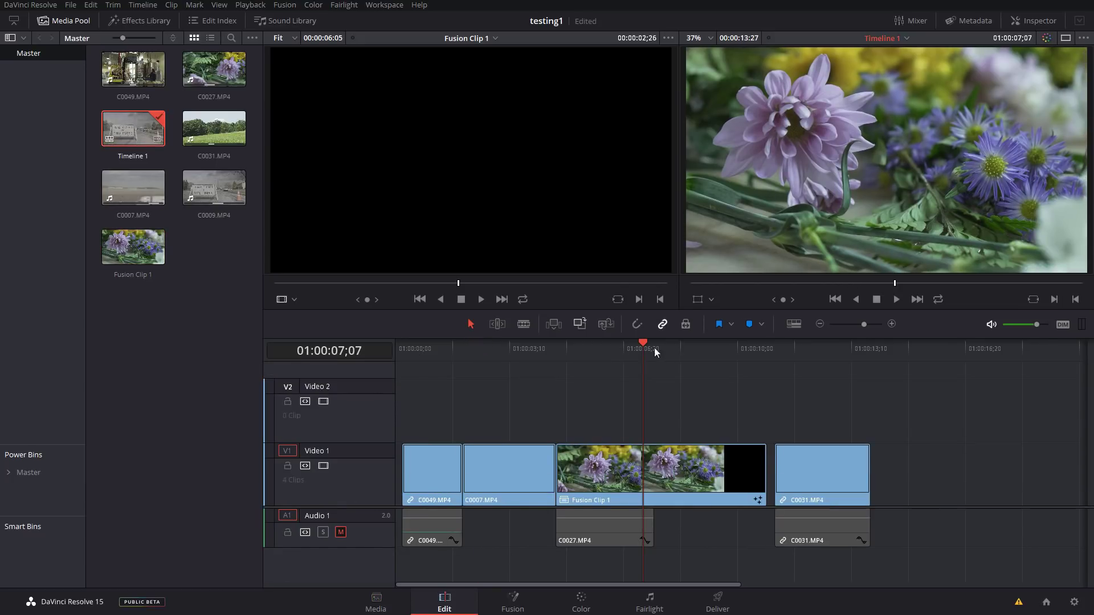
# Park at 01:00:08;21, load field shot C0007, and go to the Color page
pyautogui.click(681, 349)
pyautogui.moveTo(699, 355); pyautogui.dragTo(713, 356)
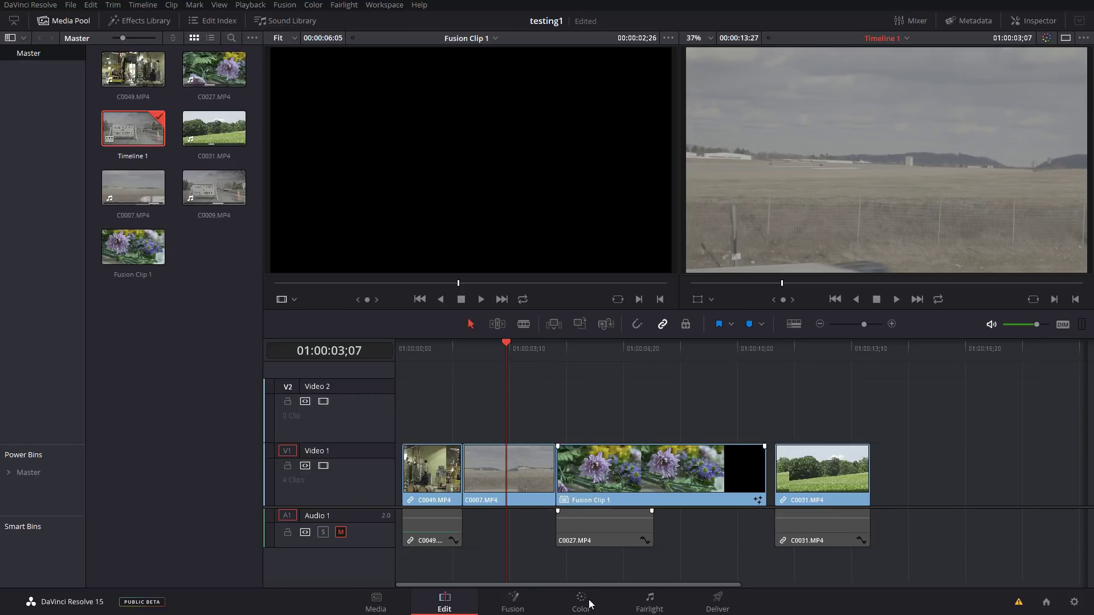
pyautogui.click(692, 358)
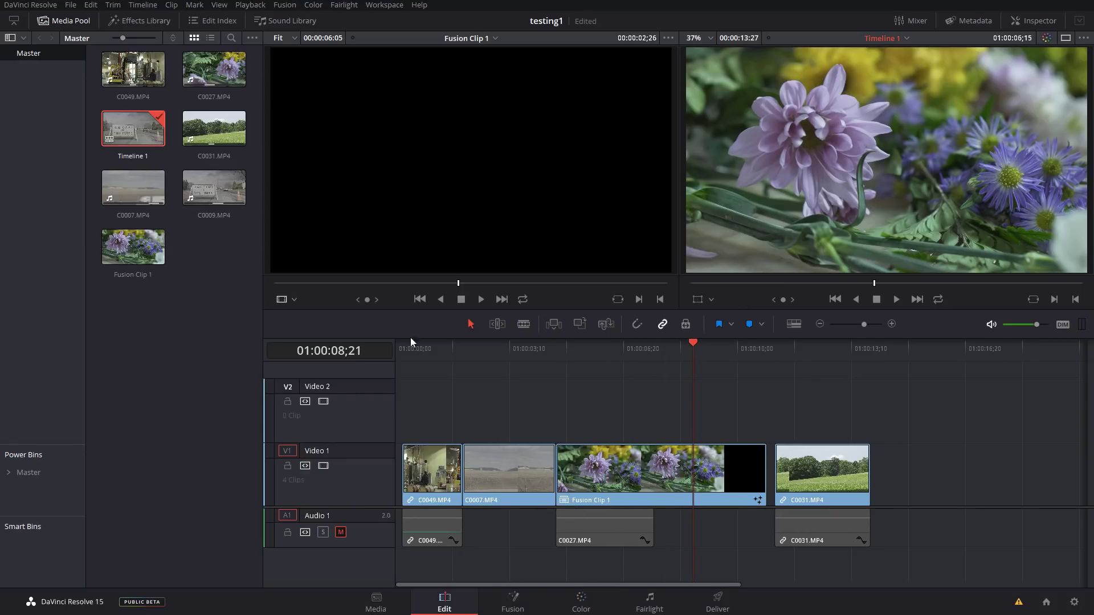
pyautogui.rightClick(604, 475)
pyautogui.click(511, 331)
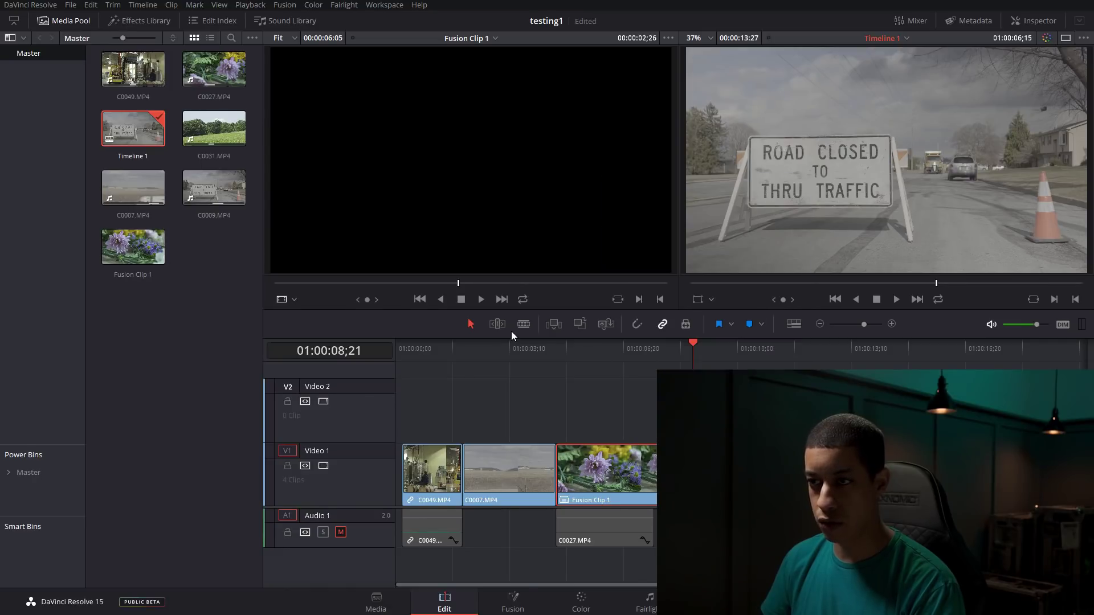
pyautogui.doubleClick(504, 477)
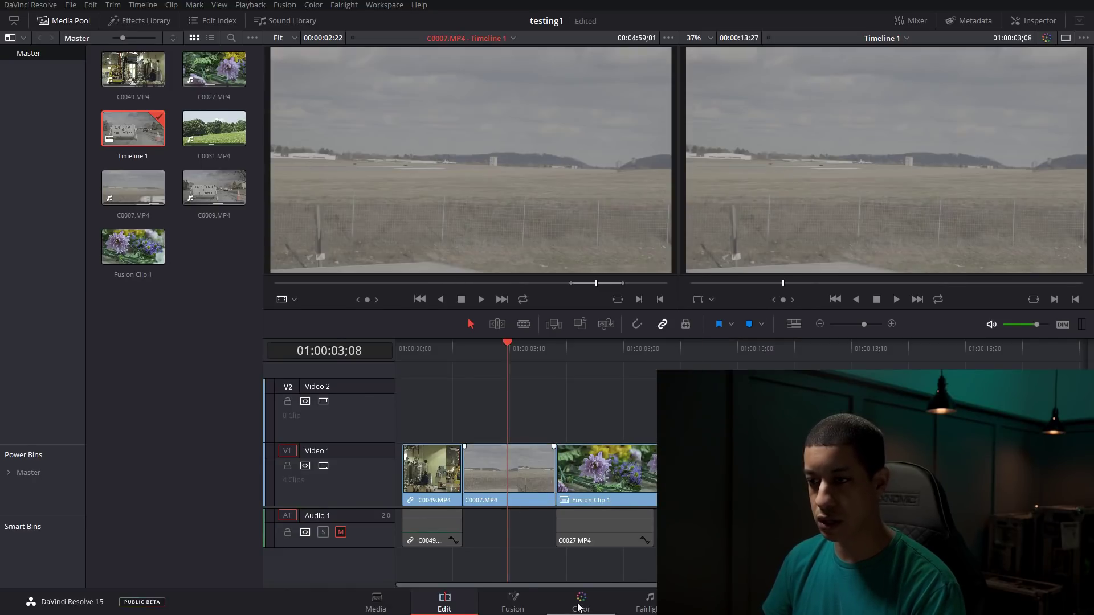
pyautogui.click(604, 603)
# Apply a Blackmagic Design 3D LUT to node 01 and grab a still
pyautogui.moveTo(801, 100); pyautogui.dragTo(806, 118)
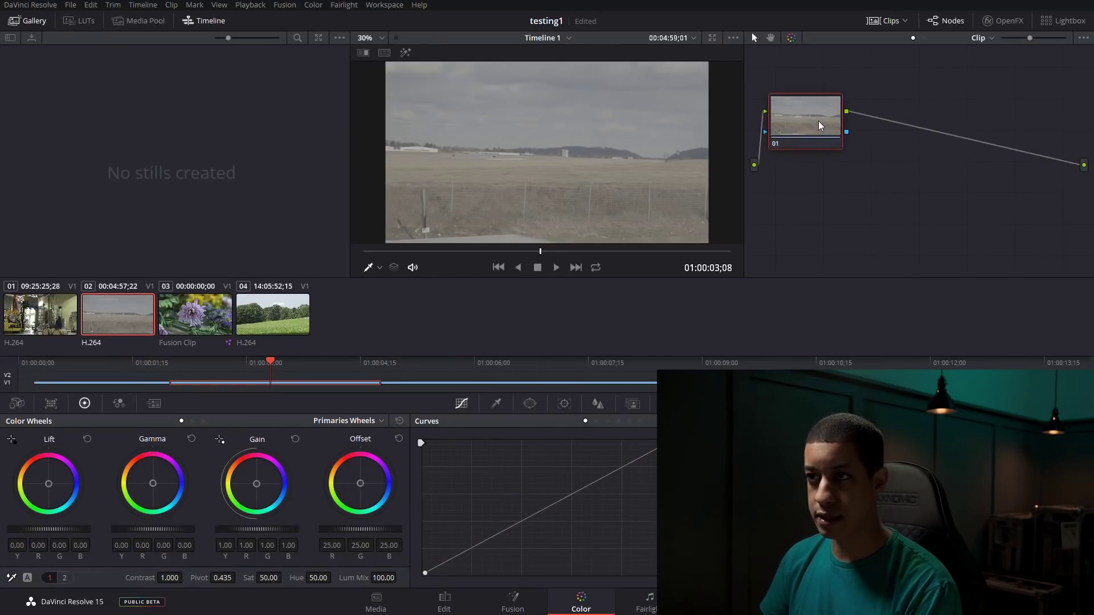
pyautogui.rightClick(807, 122)
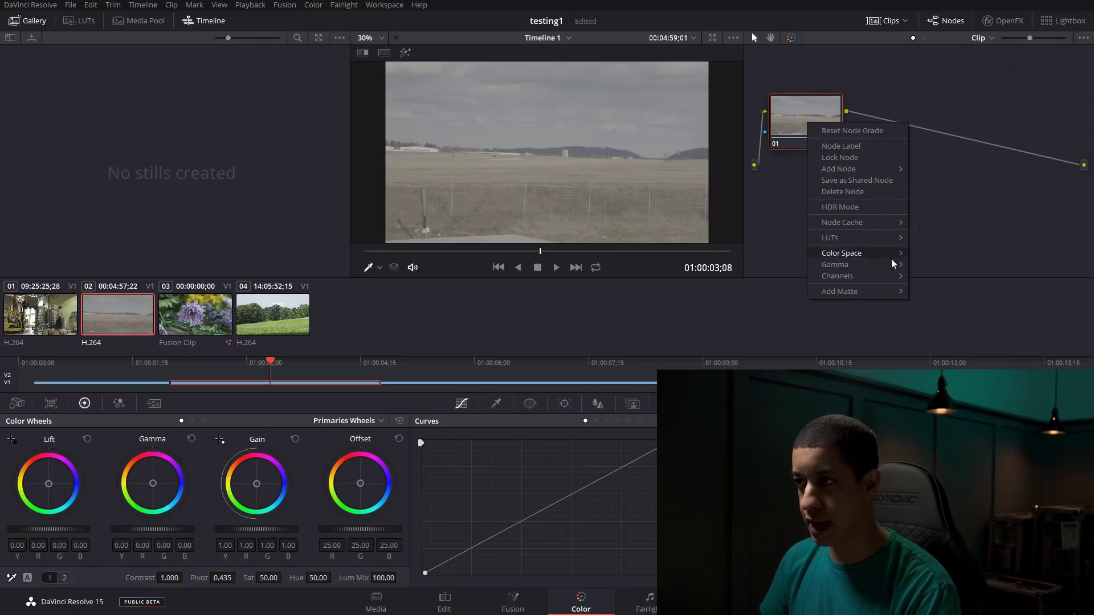
pyautogui.moveTo(842, 237)
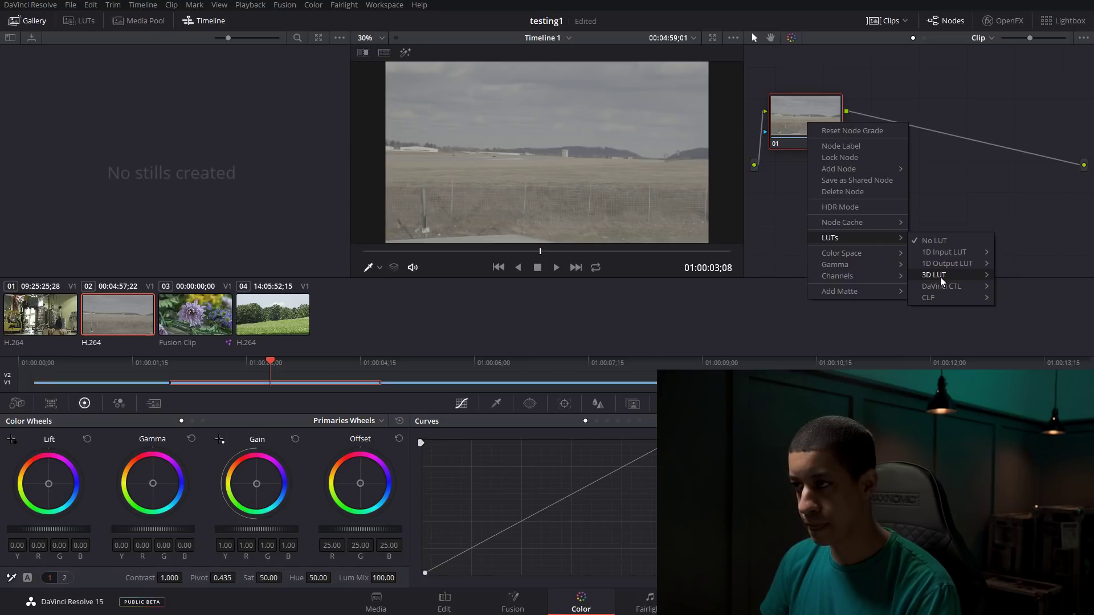
pyautogui.moveTo(934, 275)
pyautogui.click(946, 292)
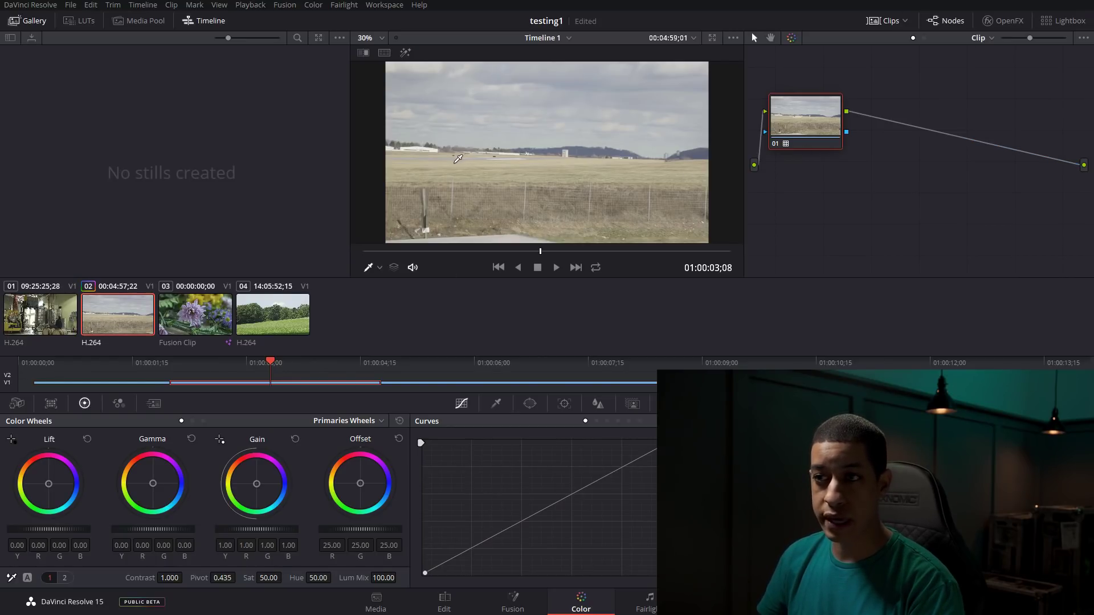
pyautogui.rightClick(462, 137)
pyautogui.click(493, 145)
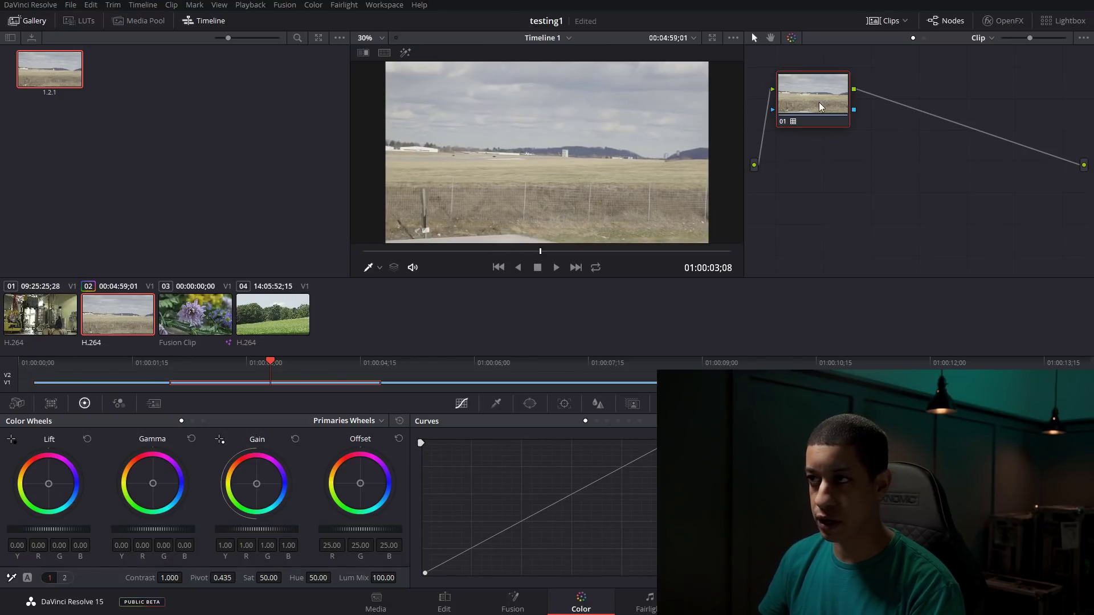
# Build a five-node correction chain and grab it as still 1.2.2
pyautogui.hotkey('alt', 's')
pyautogui.hotkey('alt', 's')
pyautogui.hotkey('alt', 's')
pyautogui.hotkey('alt', 's')
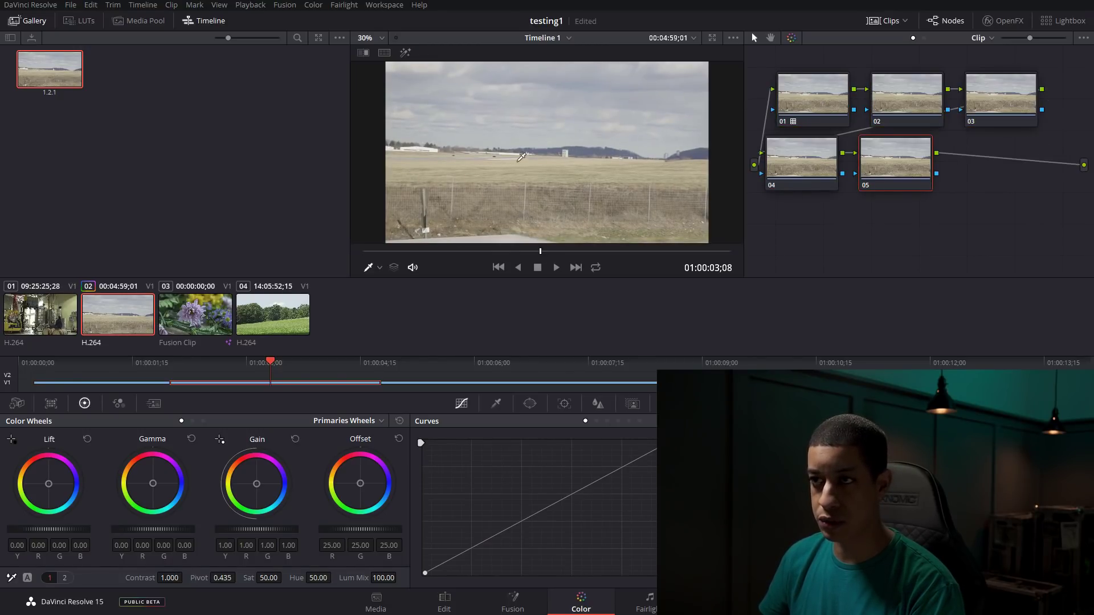
pyautogui.rightClick(520, 160)
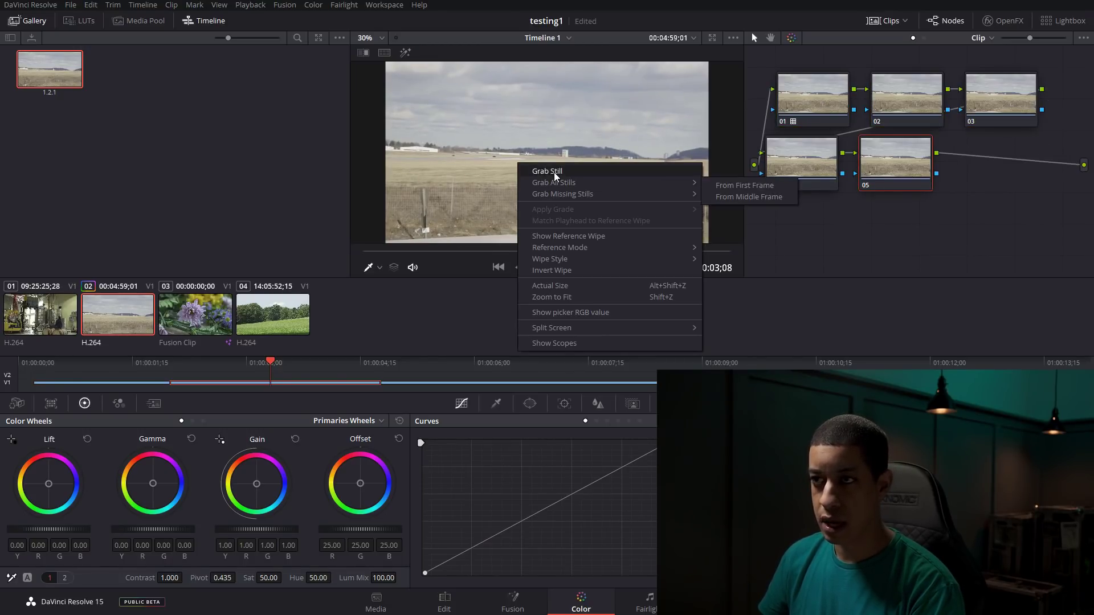
pyautogui.click(600, 172)
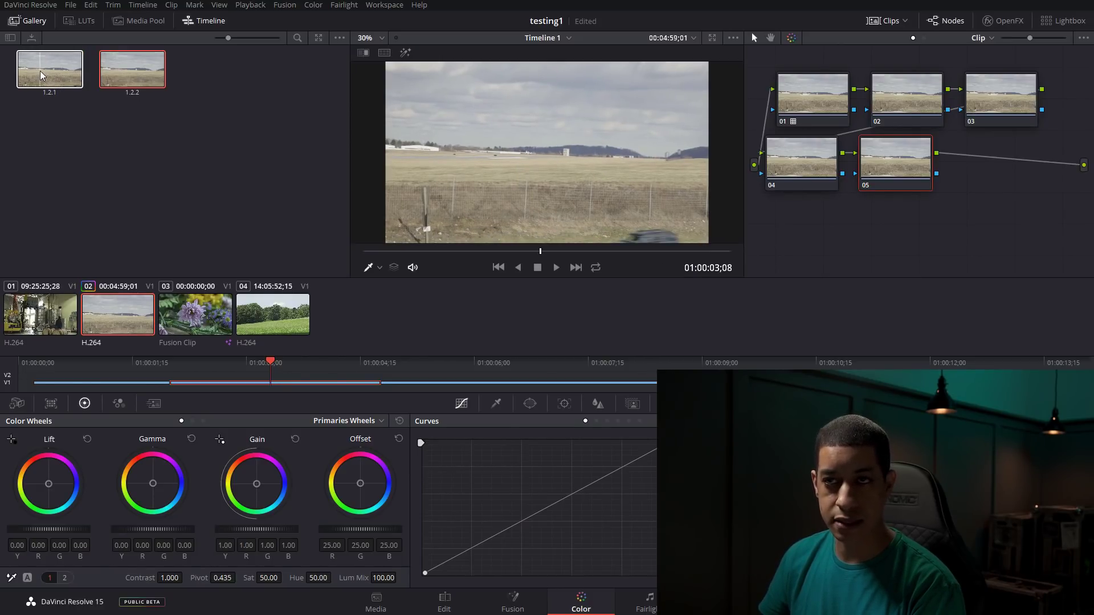
# Apply stills 1.2.1 and 1.2.2 in turn, then deselect the gallery
pyautogui.doubleClick(49, 75)
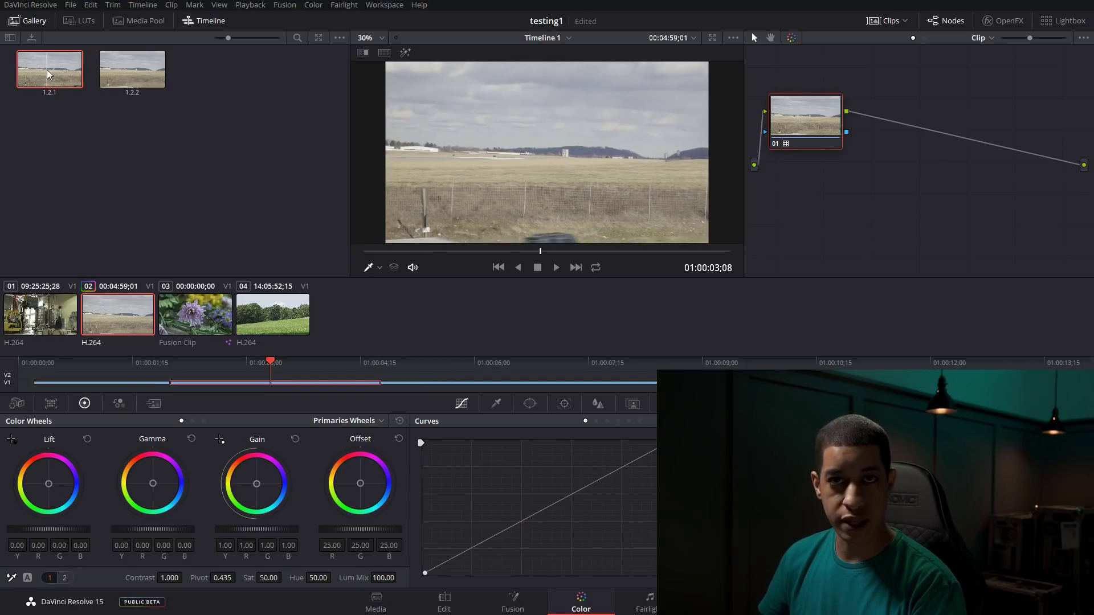
pyautogui.doubleClick(138, 68)
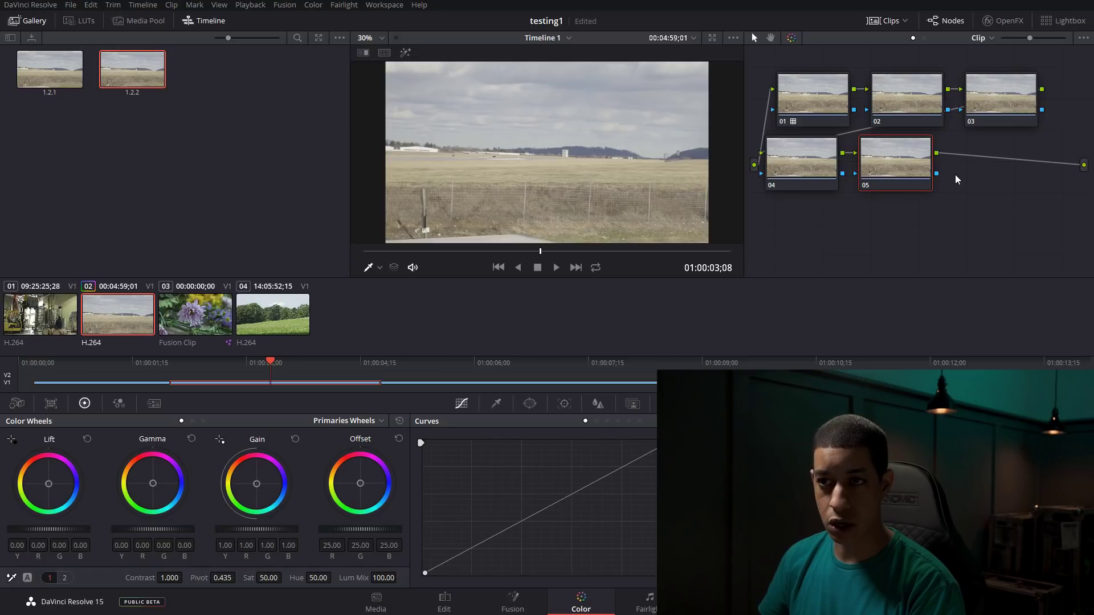
pyautogui.click(256, 230)
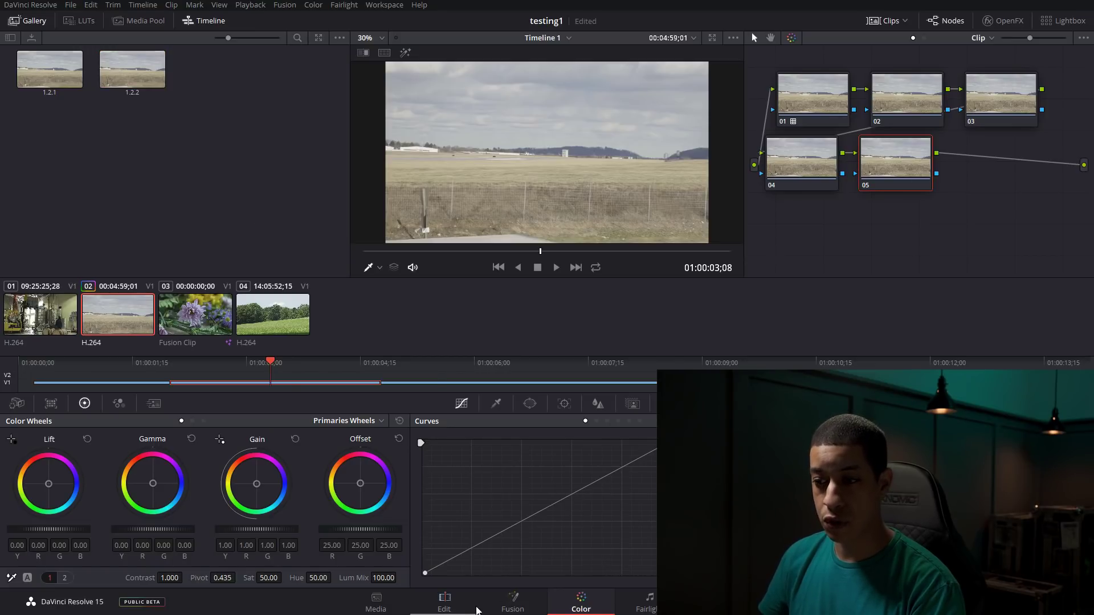
# Open Fusion Clip 1 in its own timeline, park on the road-closed shot, go to Color
pyautogui.click(444, 603)
pyautogui.click(628, 350)
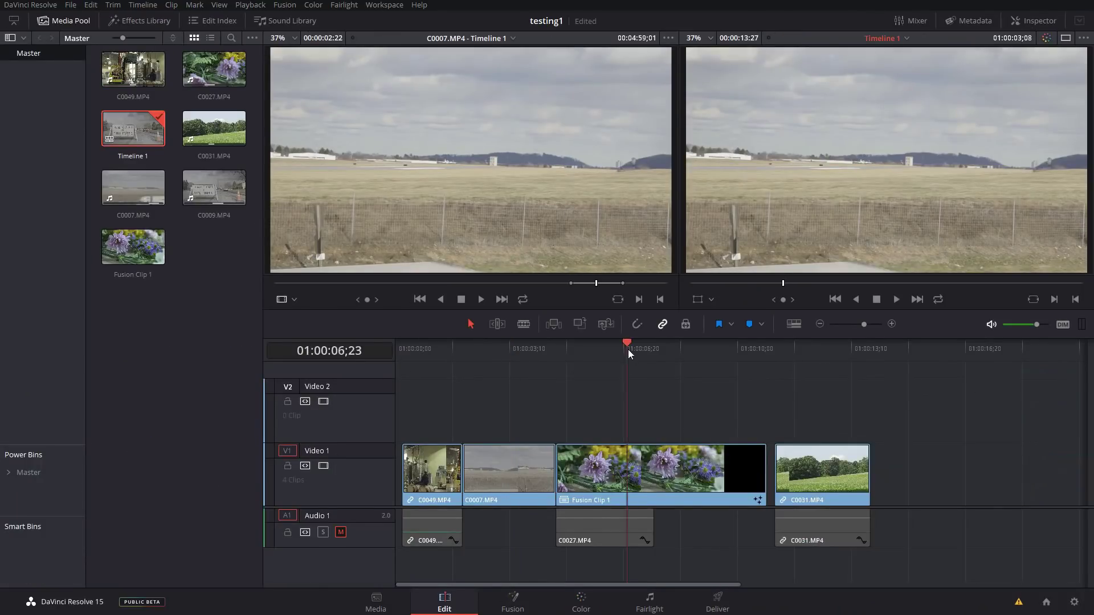
pyautogui.moveTo(627, 350); pyautogui.dragTo(678, 350)
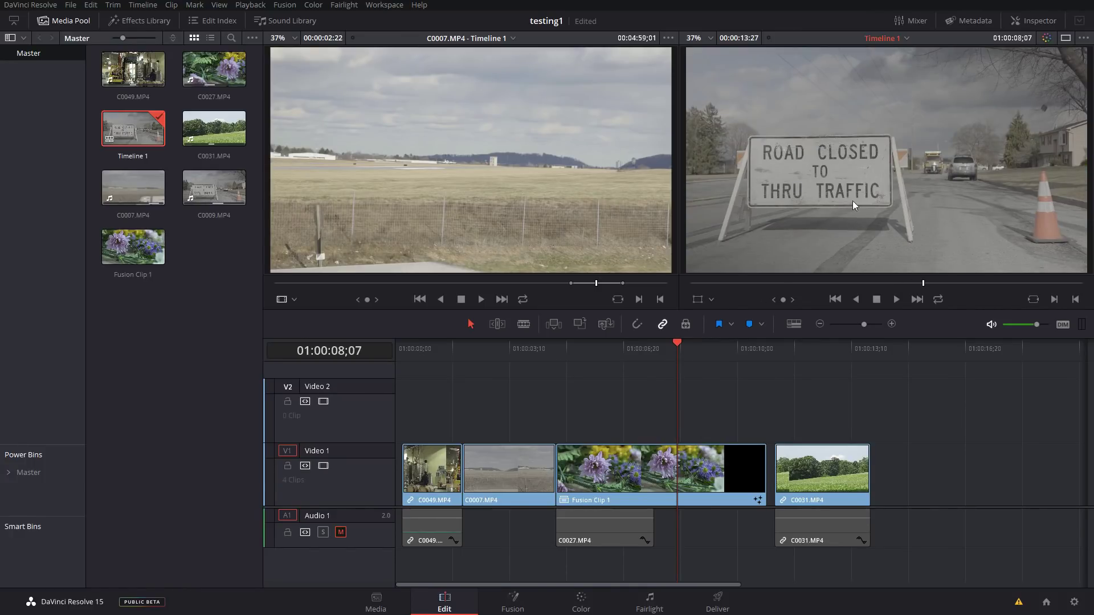
pyautogui.rightClick(692, 489)
pyautogui.click(738, 234)
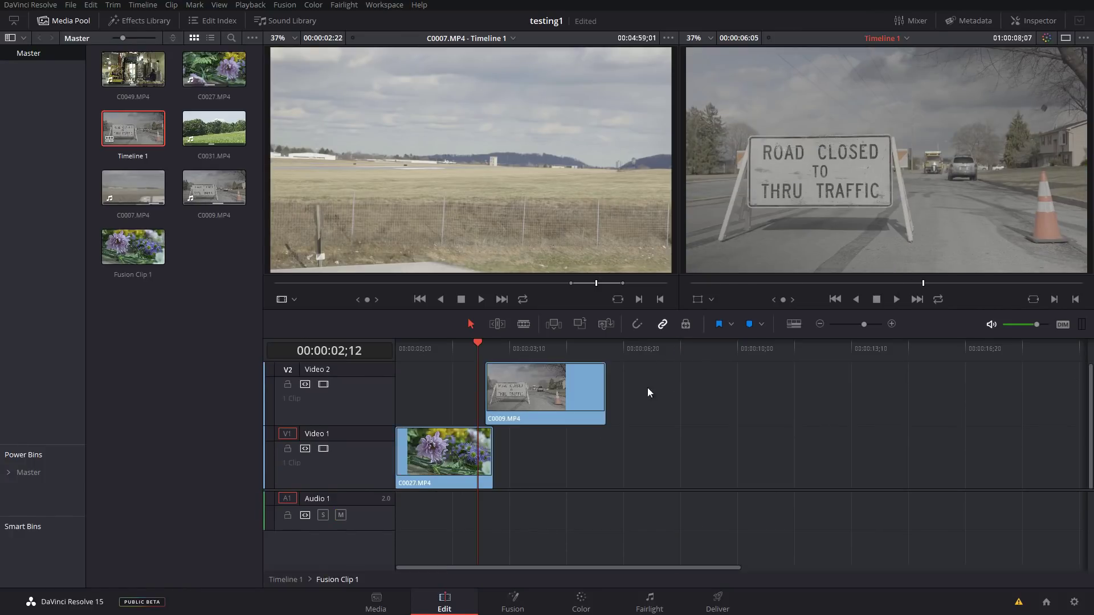
pyautogui.click(535, 348)
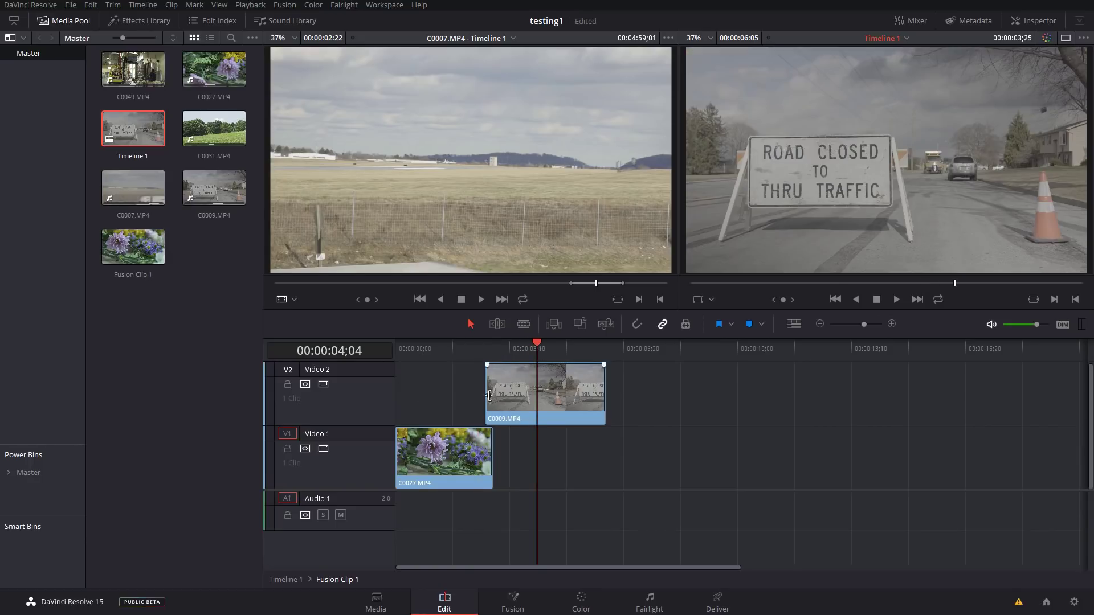
pyautogui.click(587, 604)
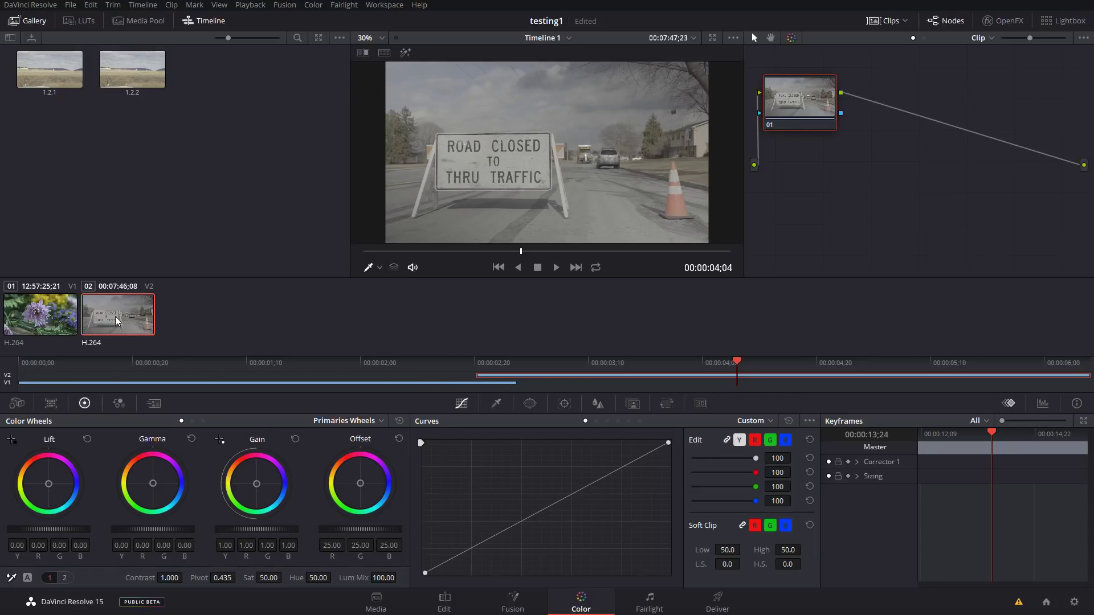
# Apply still 1.2.1's grade from the Gallery to the road-closed shot, then return to editing
pyautogui.middleClick(49, 69)
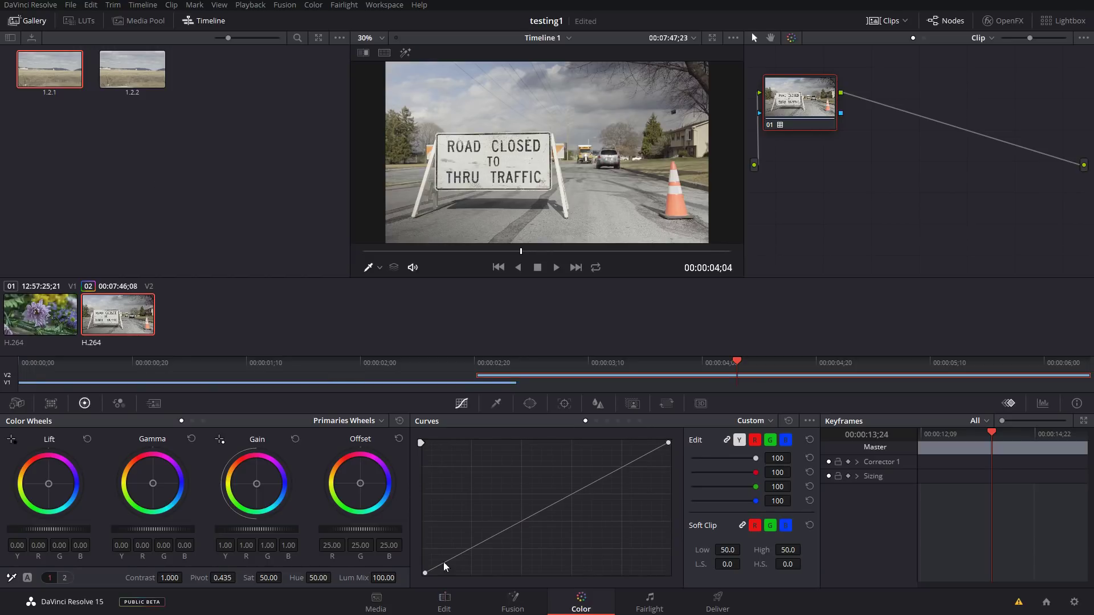
pyautogui.click(443, 607)
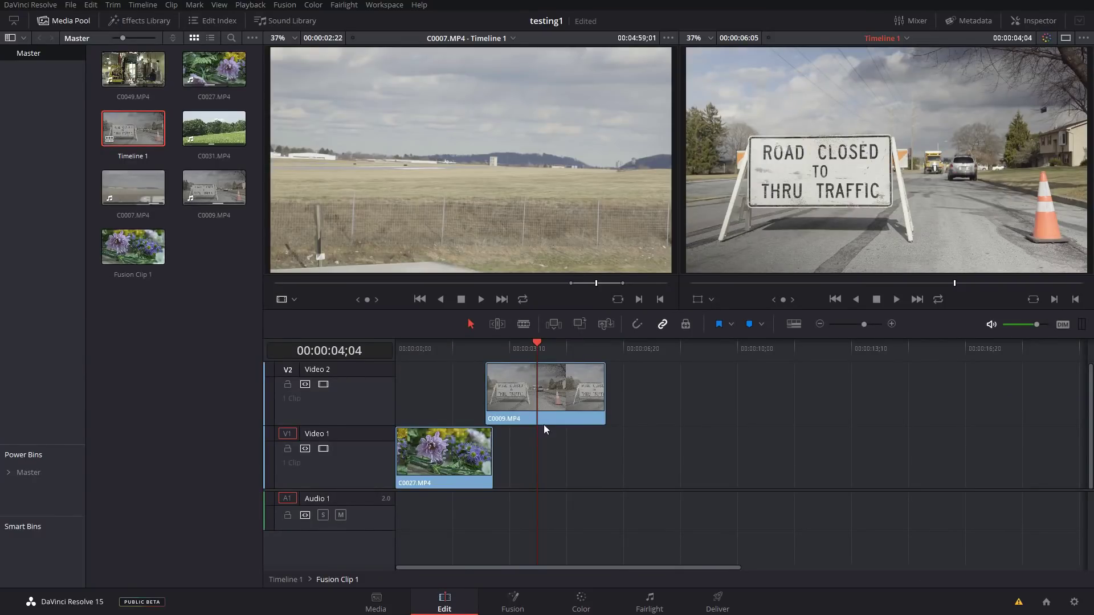
# Return to Timeline 1 and scrub through the graded road-closed section and the flower shot
pyautogui.doubleClick(133, 128)
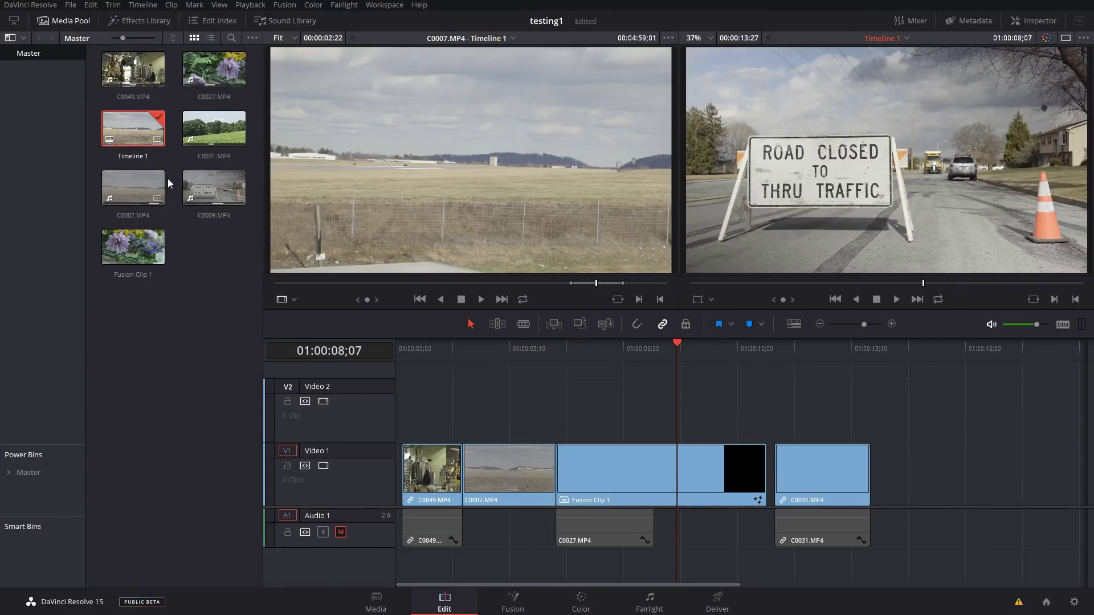
pyautogui.moveTo(686, 351); pyautogui.dragTo(659, 357)
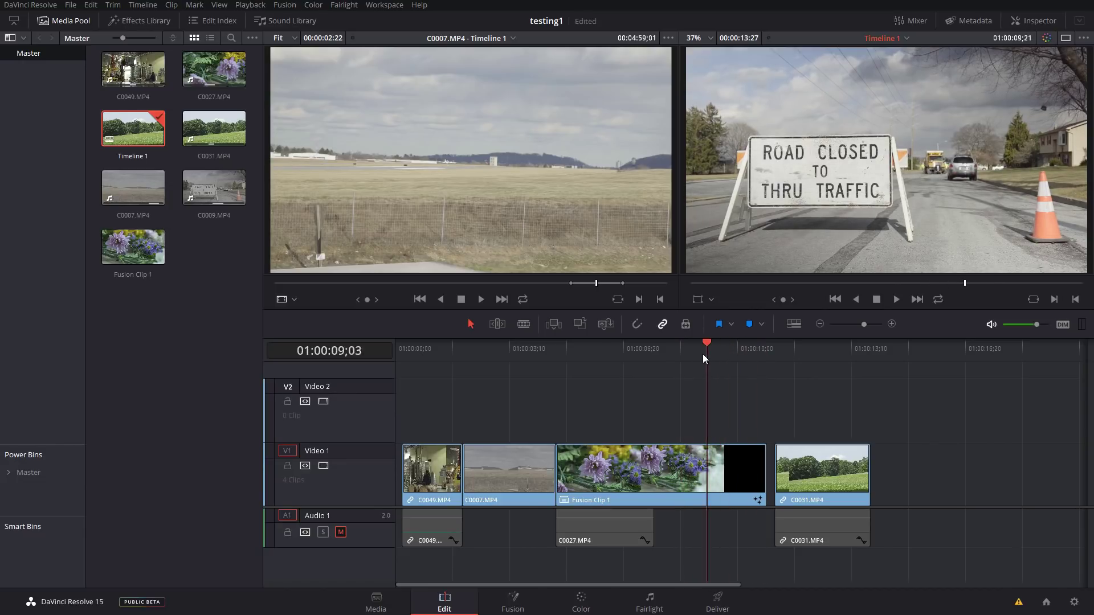
pyautogui.moveTo(658, 356); pyautogui.dragTo(683, 356)
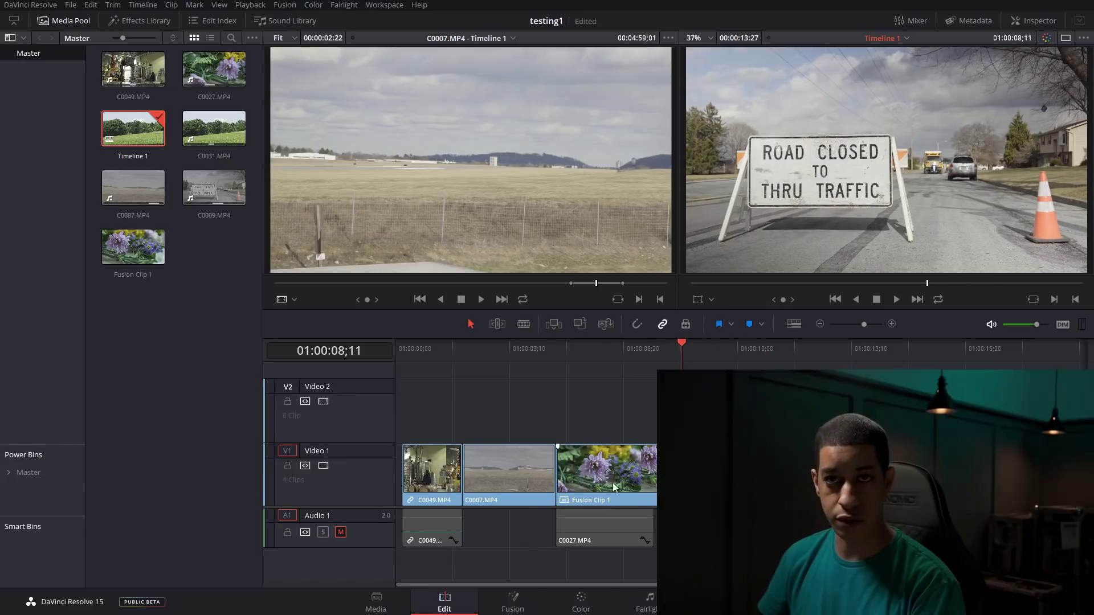
pyautogui.moveTo(605, 362); pyautogui.dragTo(593, 365)
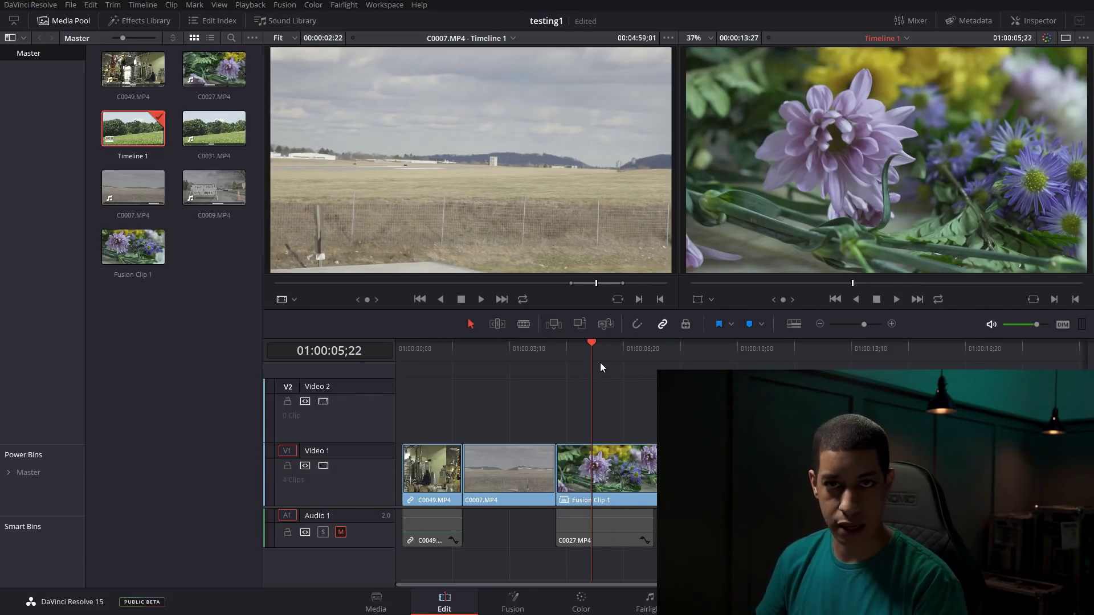
pyautogui.press('space')
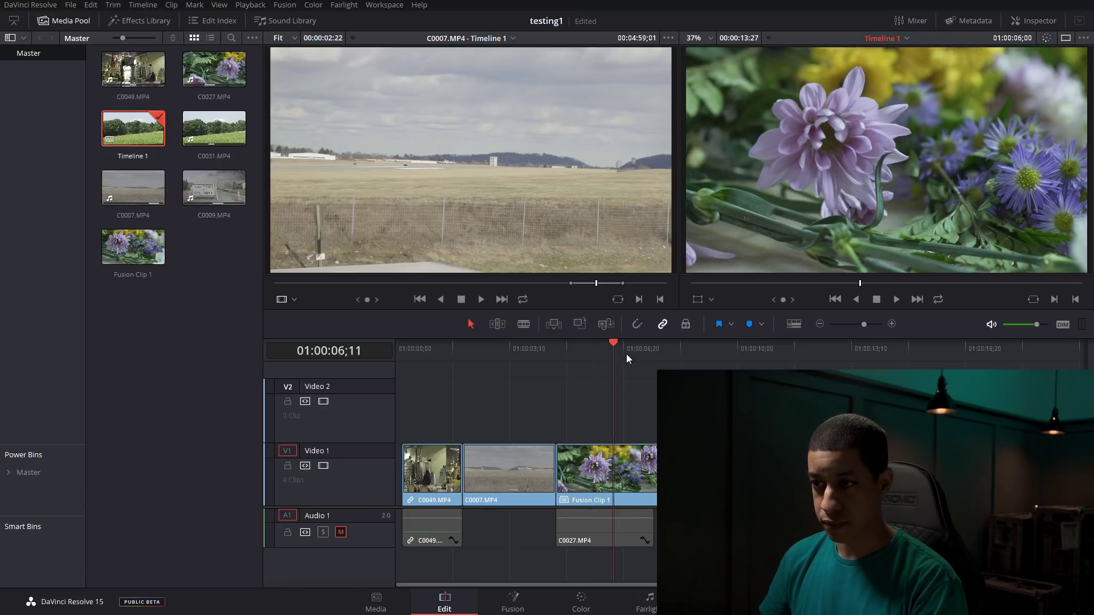
# Scrub from the field shot through the wipe onto the graded road-closed shot
pyautogui.moveTo(627, 358)
pyautogui.mouseDown()
pyautogui.moveTo(684, 353)
pyautogui.moveTo(528, 367)
pyautogui.mouseUp()
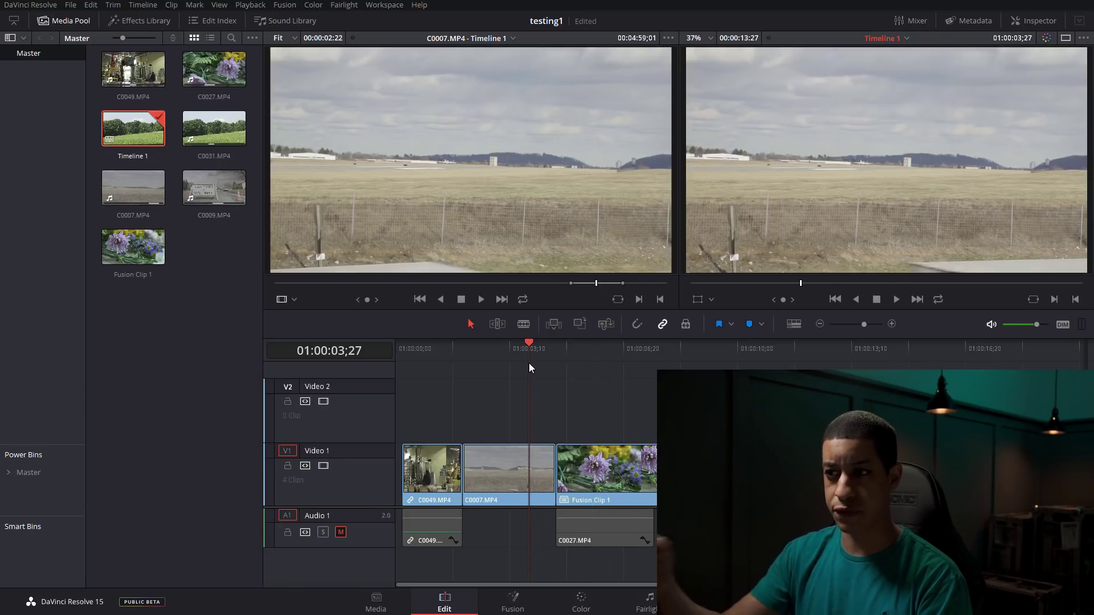
pyautogui.click(606, 357)
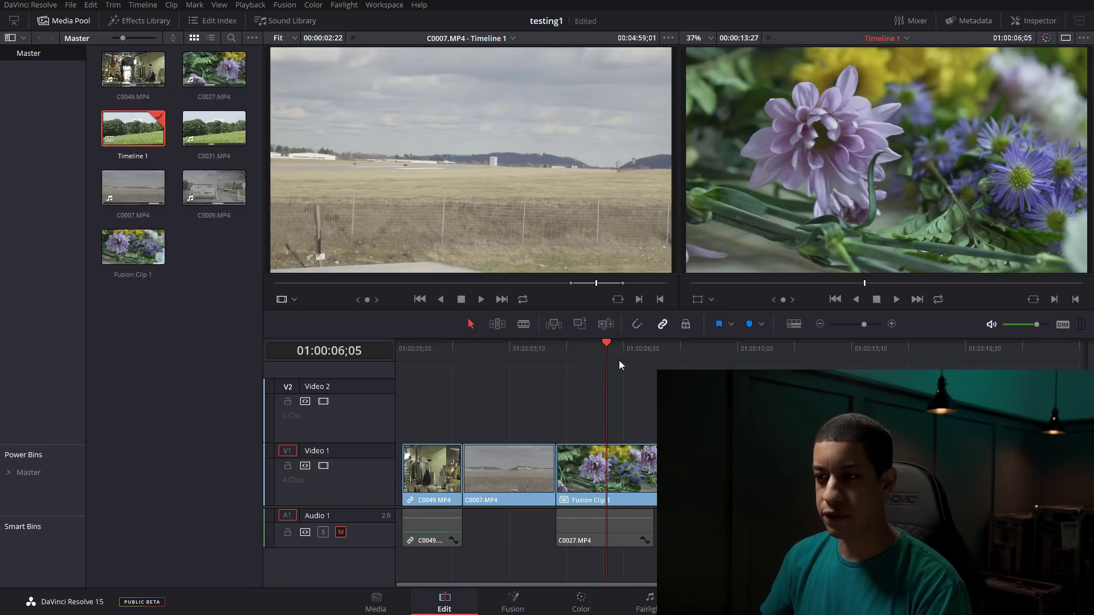
pyautogui.moveTo(619, 357); pyautogui.dragTo(658, 354)
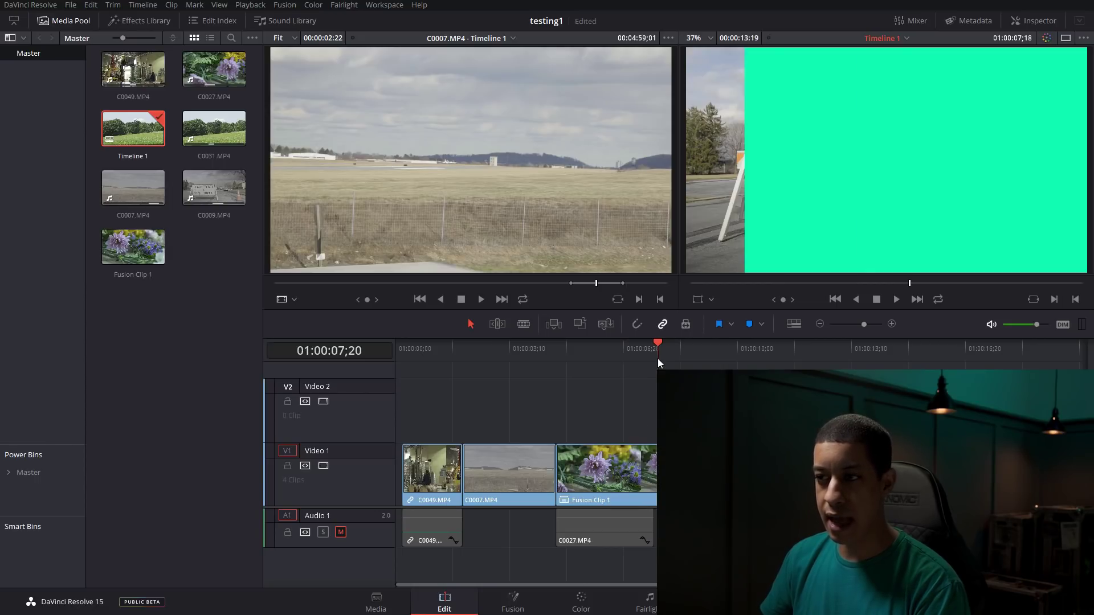
pyautogui.moveTo(658, 359); pyautogui.dragTo(672, 356)
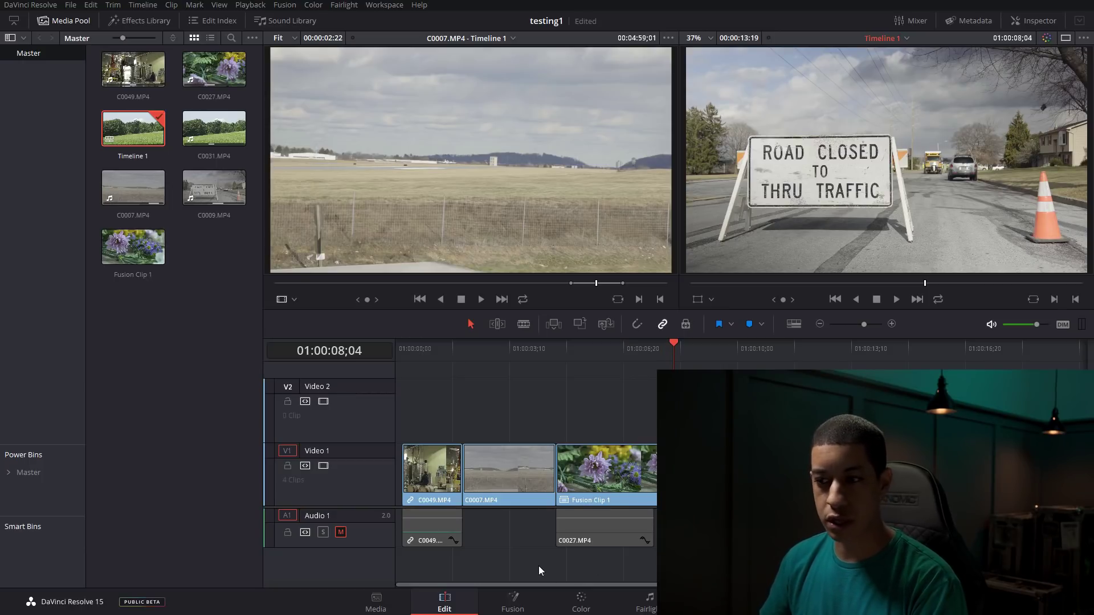
pyautogui.click(499, 607)
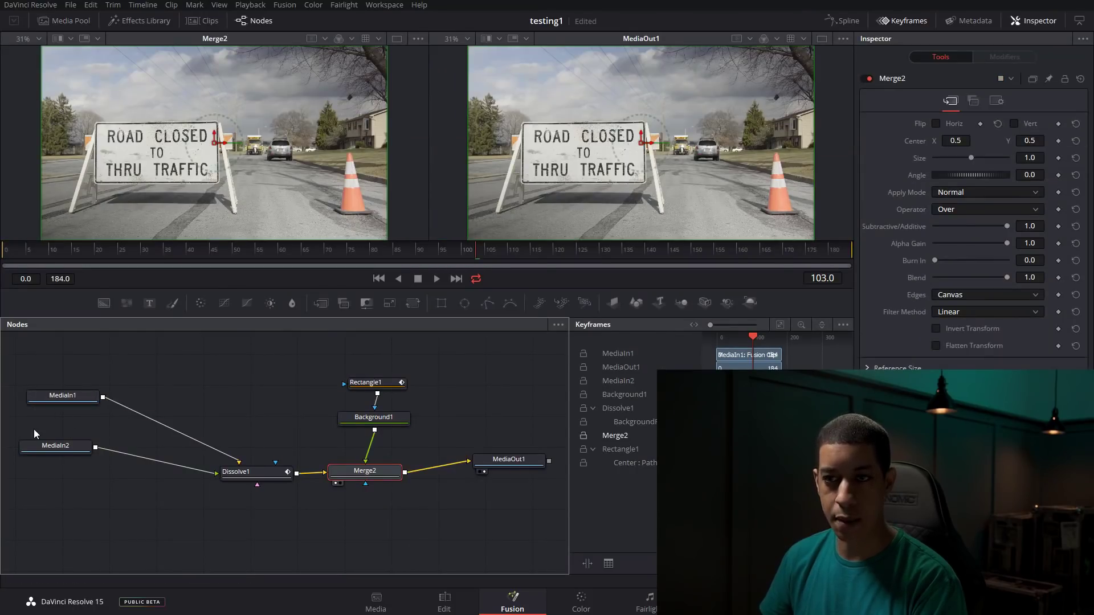
# Select and nudge the MediaIn1 and MediaIn2 nodes to show their connections
pyautogui.moveTo(34, 434); pyautogui.dragTo(17, 387)
pyautogui.moveTo(55, 445); pyautogui.dragTo(66, 453)
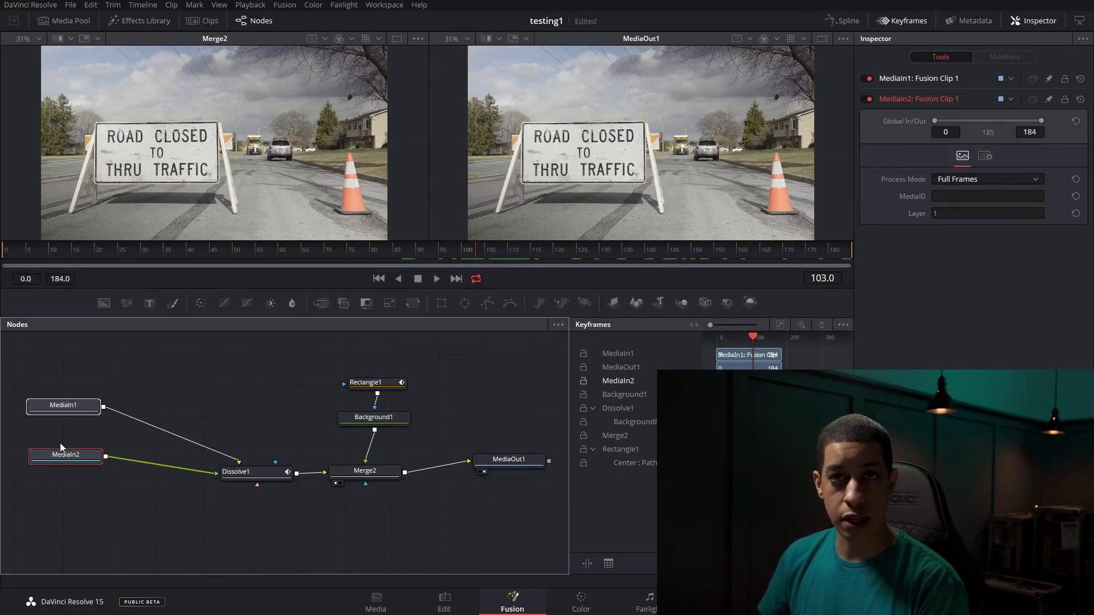
pyautogui.moveTo(52, 408); pyautogui.dragTo(61, 402)
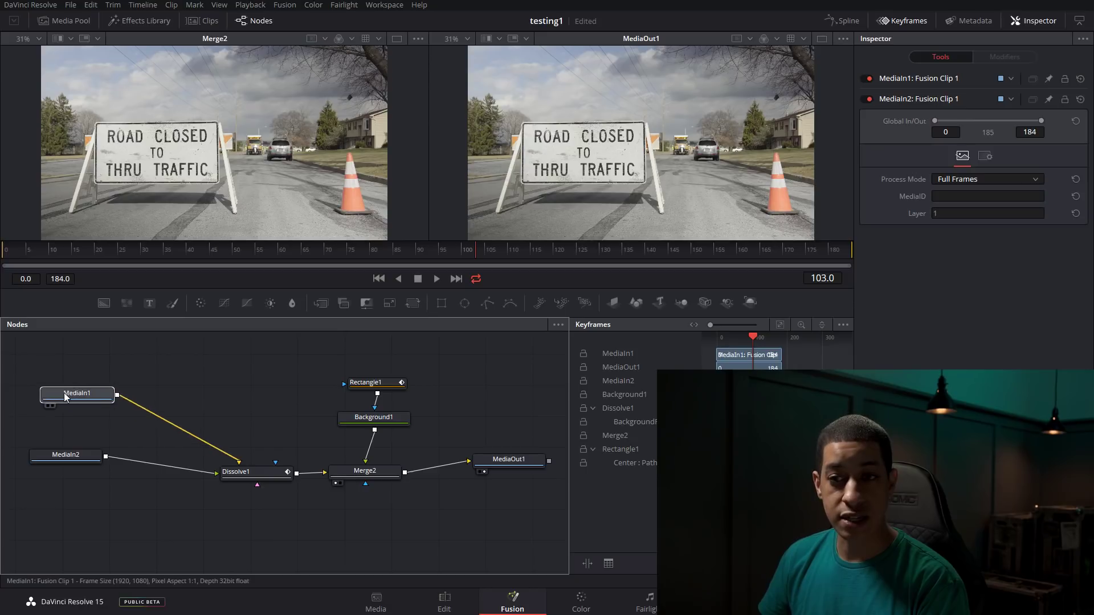
pyautogui.moveTo(65, 460); pyautogui.dragTo(68, 454)
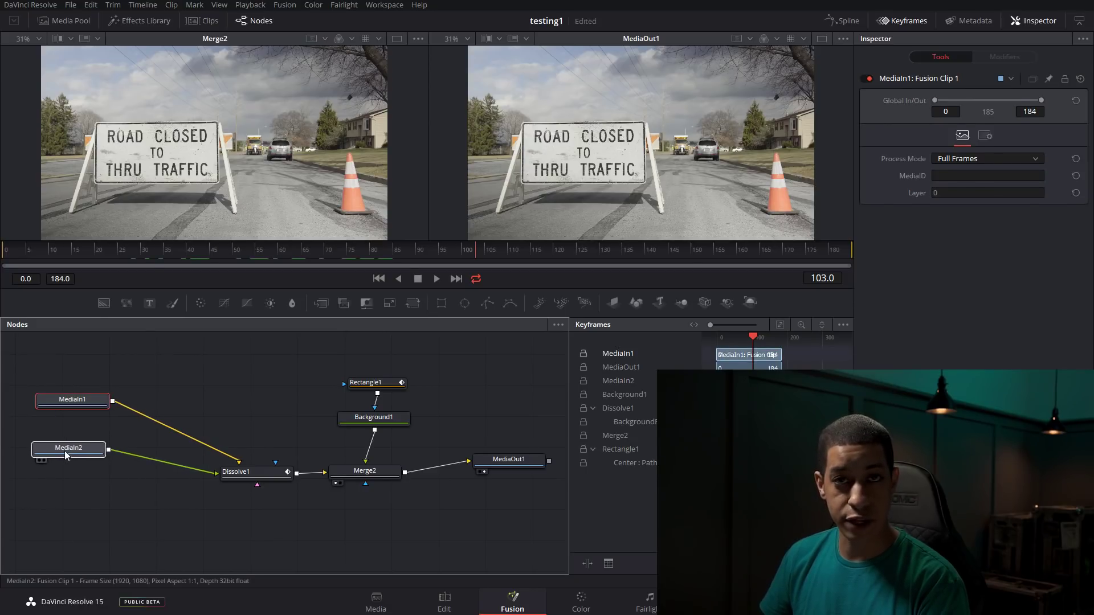
pyautogui.click(101, 496)
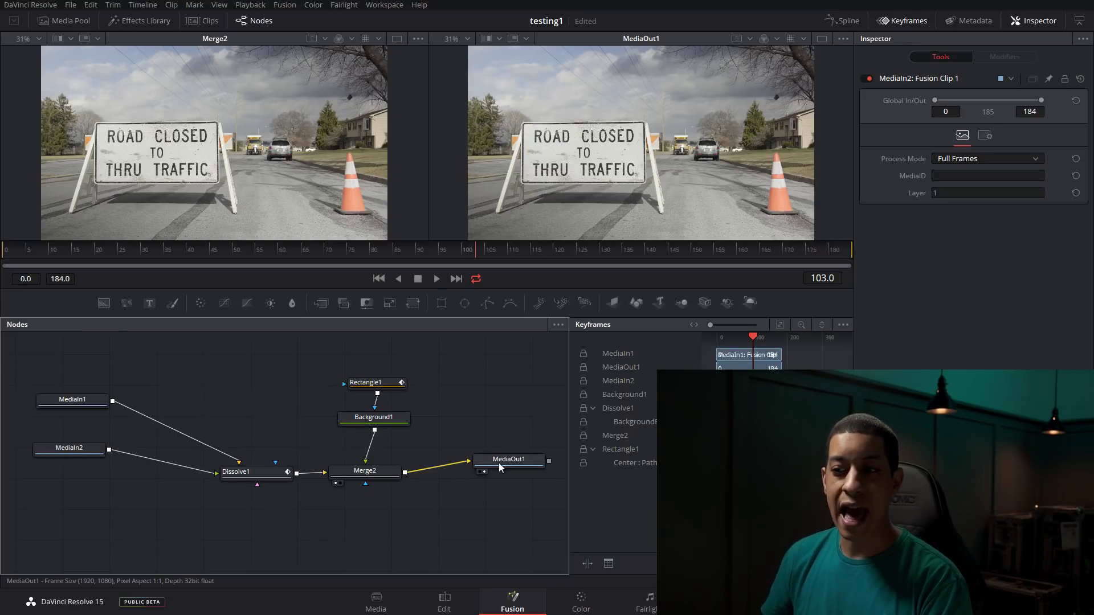
# Shift MediaOut1 down, then select MediaIn1 and MediaIn2 together
pyautogui.moveTo(504, 459); pyautogui.dragTo(494, 465)
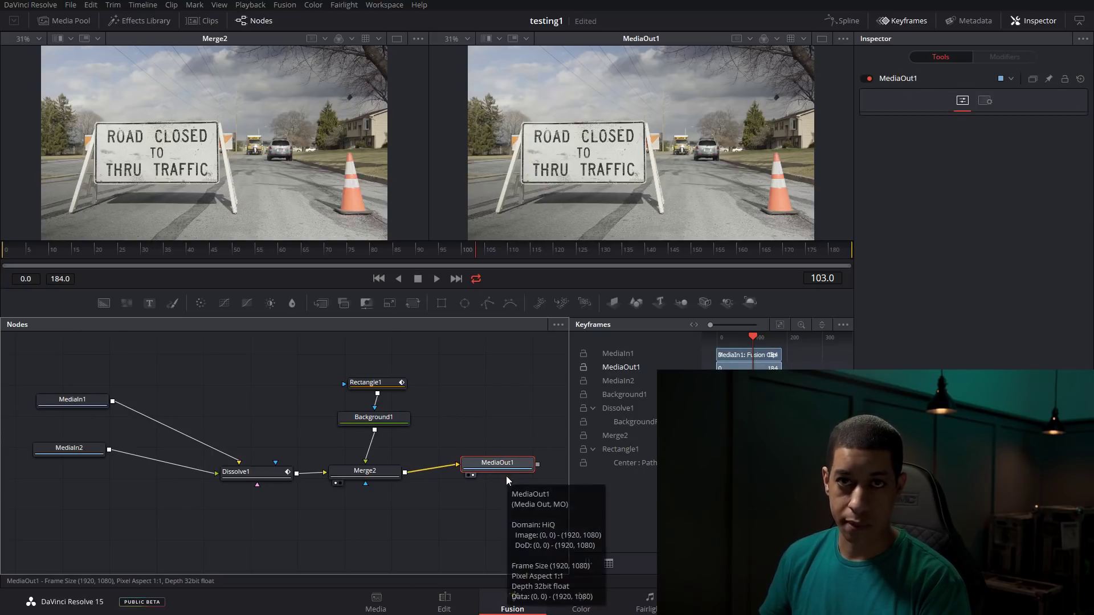
pyautogui.moveTo(495, 466)
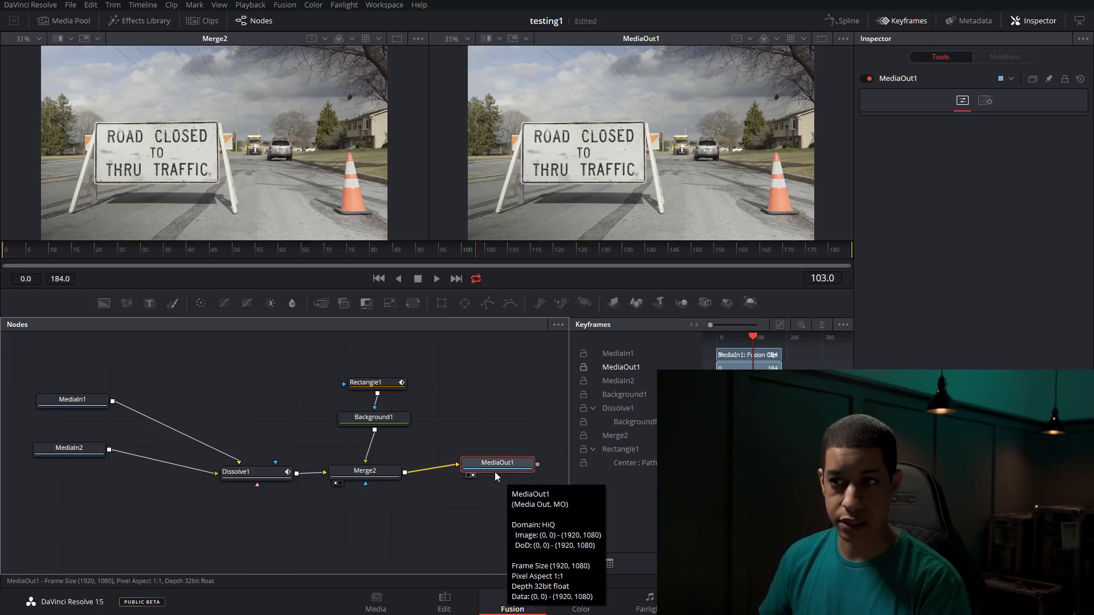
pyautogui.click(449, 502)
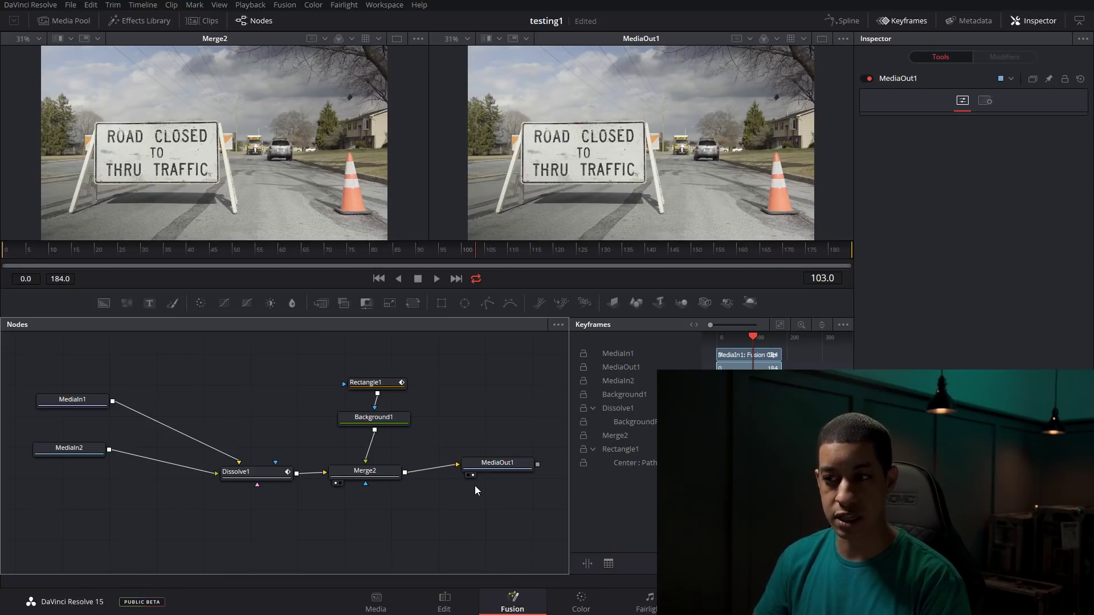
pyautogui.moveTo(496, 464); pyautogui.dragTo(496, 476)
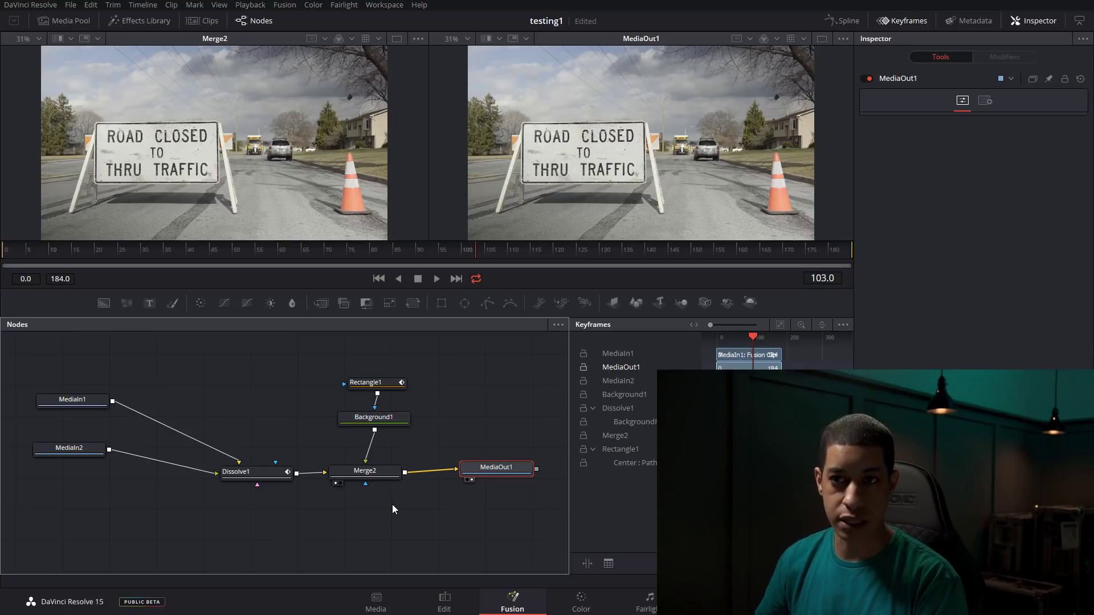
pyautogui.moveTo(32, 377)
pyautogui.mouseDown()
pyautogui.moveTo(84, 479)
pyautogui.moveTo(63, 465)
pyautogui.mouseUp()
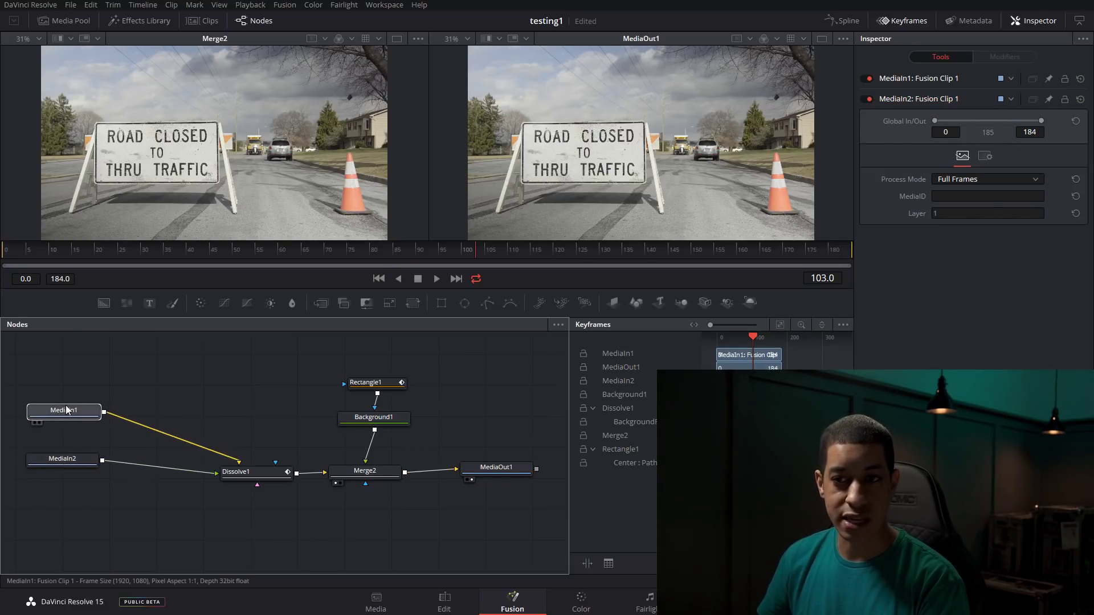
pyautogui.click(60, 458)
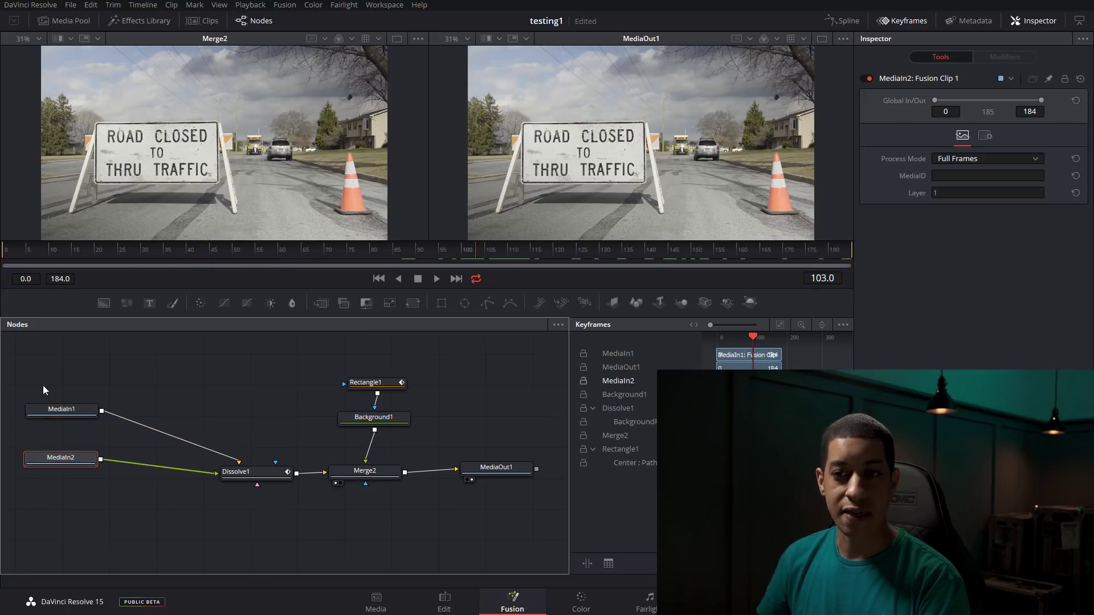
pyautogui.moveTo(44, 387); pyautogui.dragTo(73, 460)
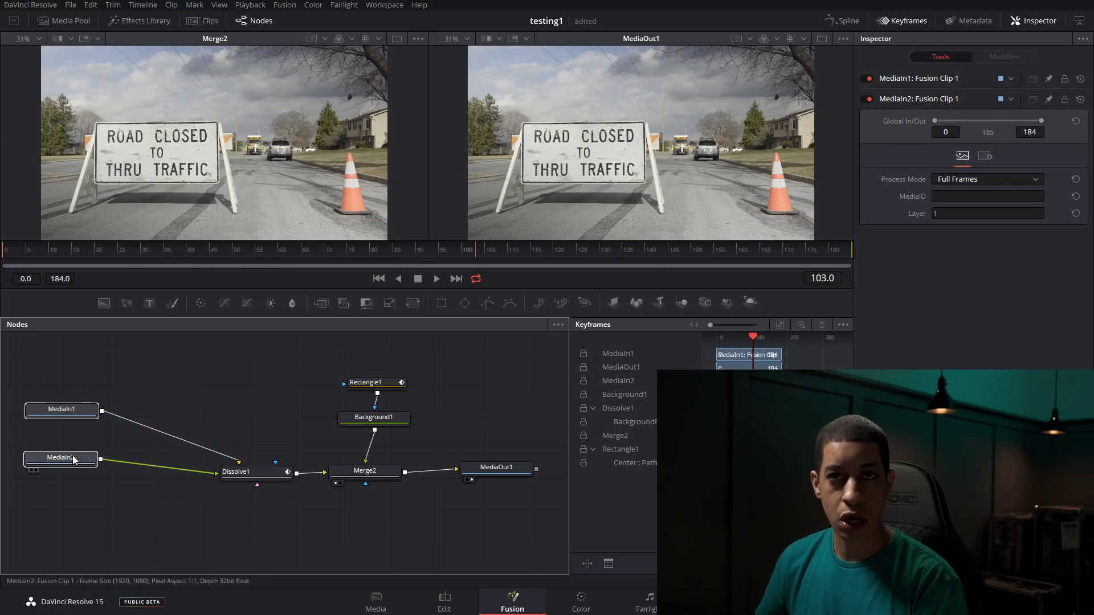